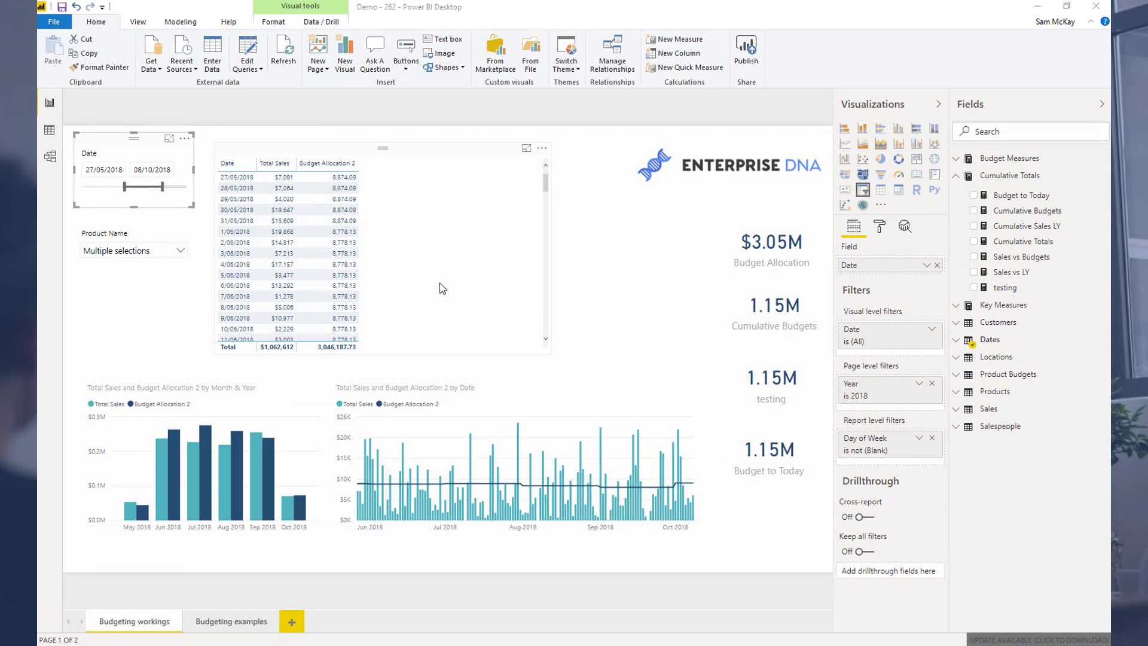
Expand Budget Measures and show the Budget Allocation 2 measure's DAX formula in the formula bar
click(1009, 159)
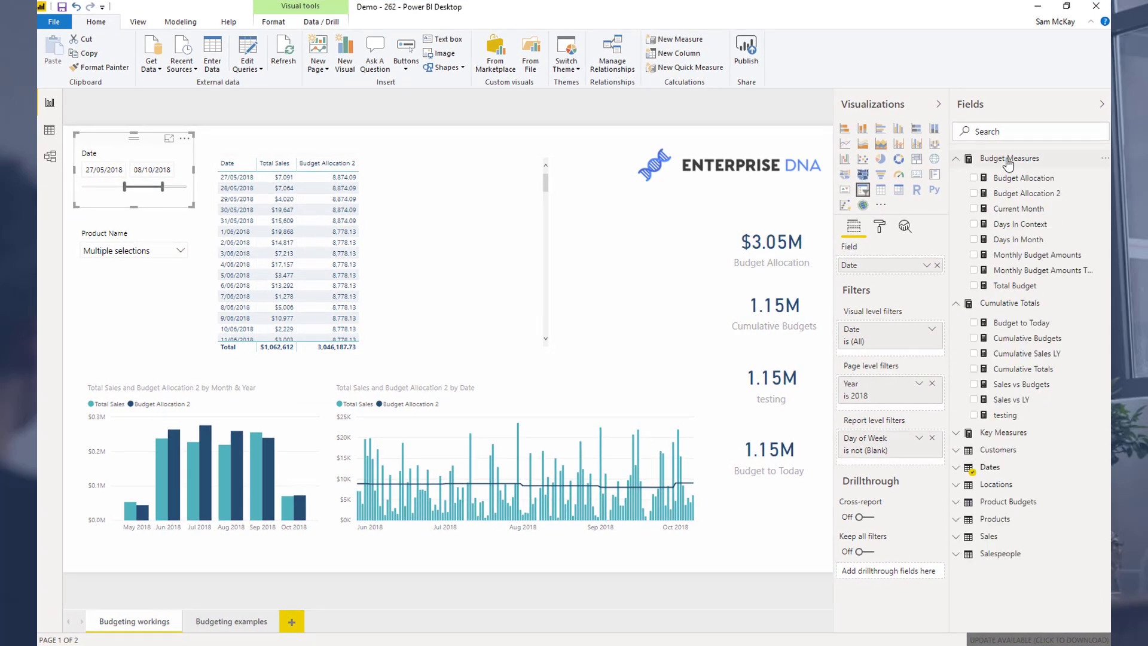
click(1014, 194)
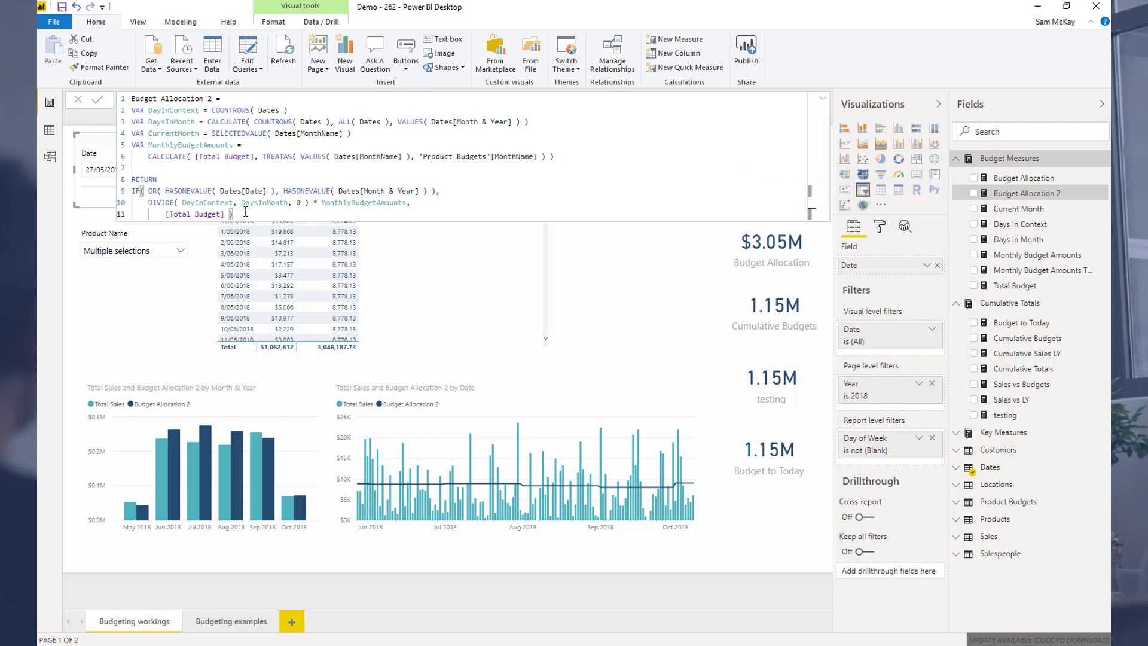
Highlight the Budget Allocation 2 formula body, close it, and select the Date/Total Sales/Budget Allocation 2 table
drag(233, 213, 131, 110)
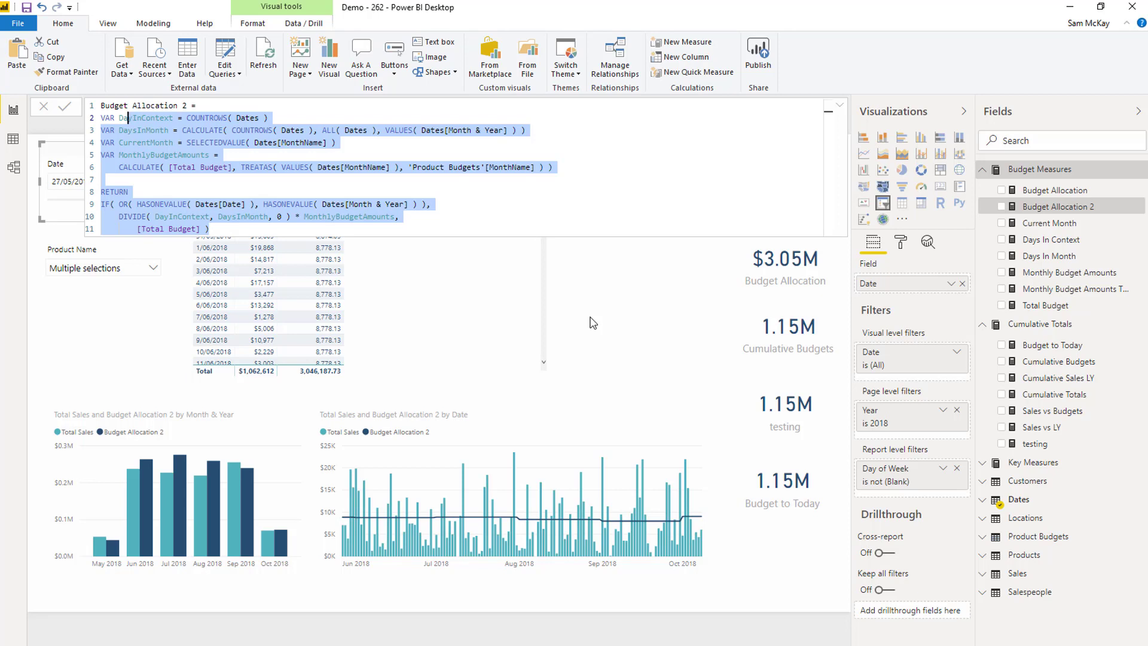
click(592, 323)
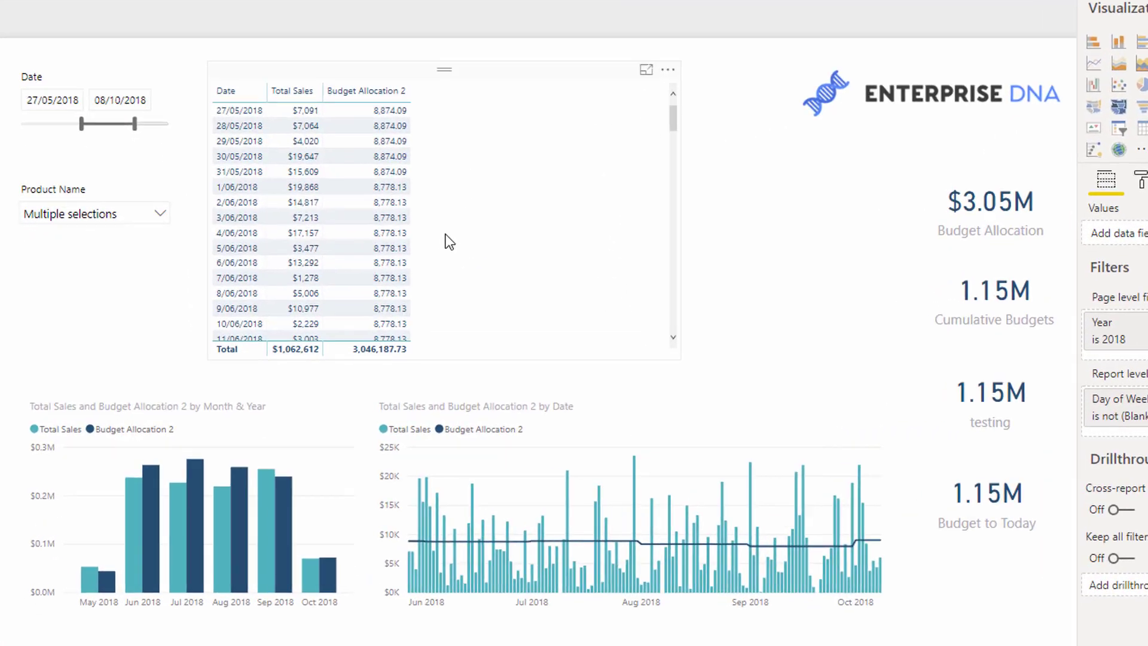
click(540, 185)
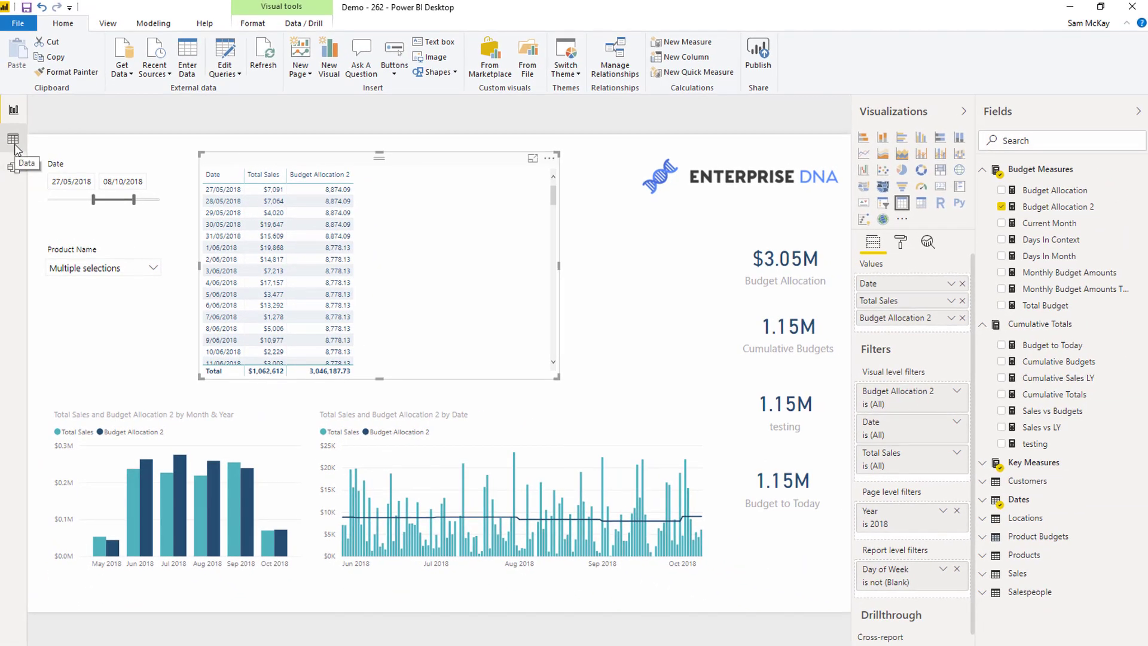
click(14, 141)
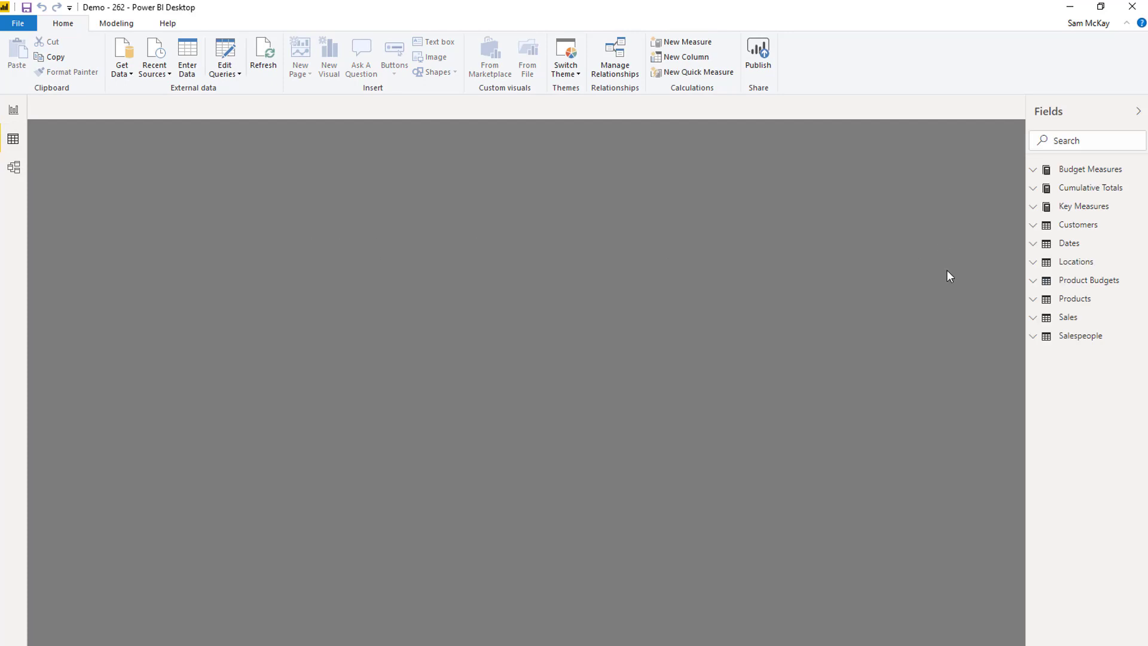
click(1075, 281)
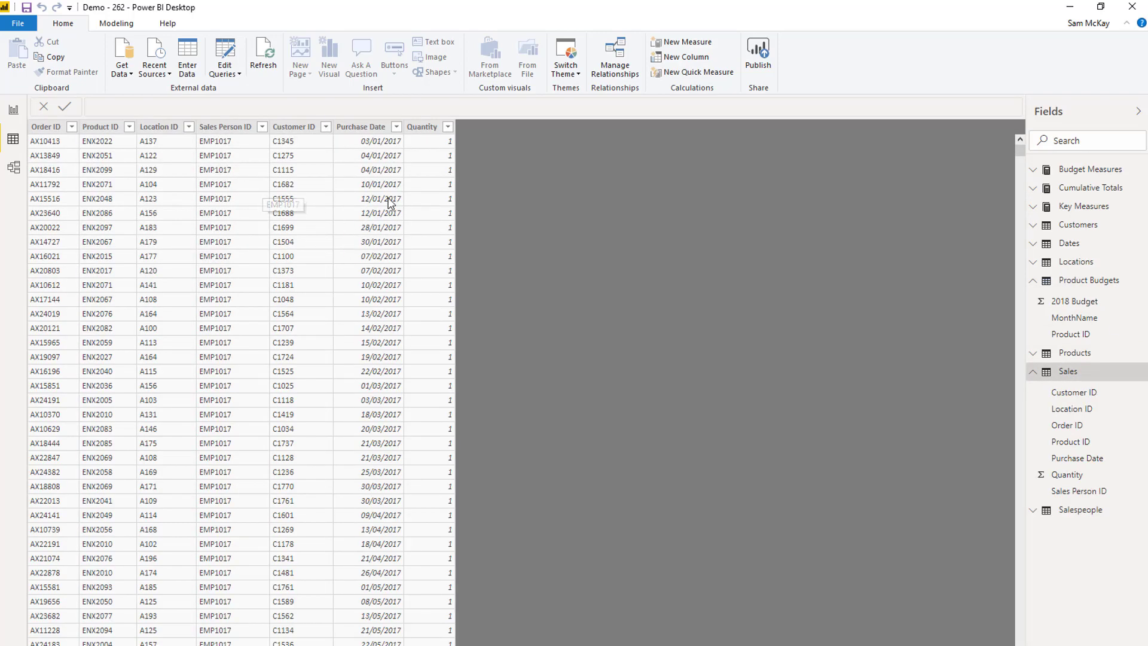
click(14, 111)
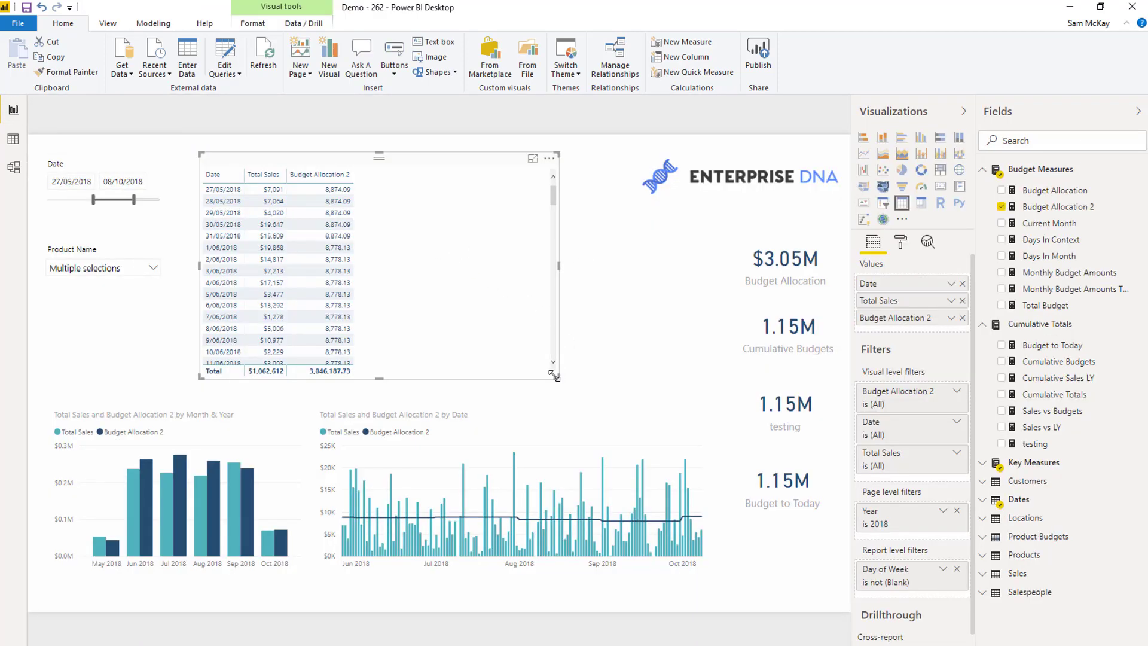
Write a new measure Sales v Budgets = Total Sales minus Budget Allocation 2 using IntelliSense suggestions
click(1049, 207)
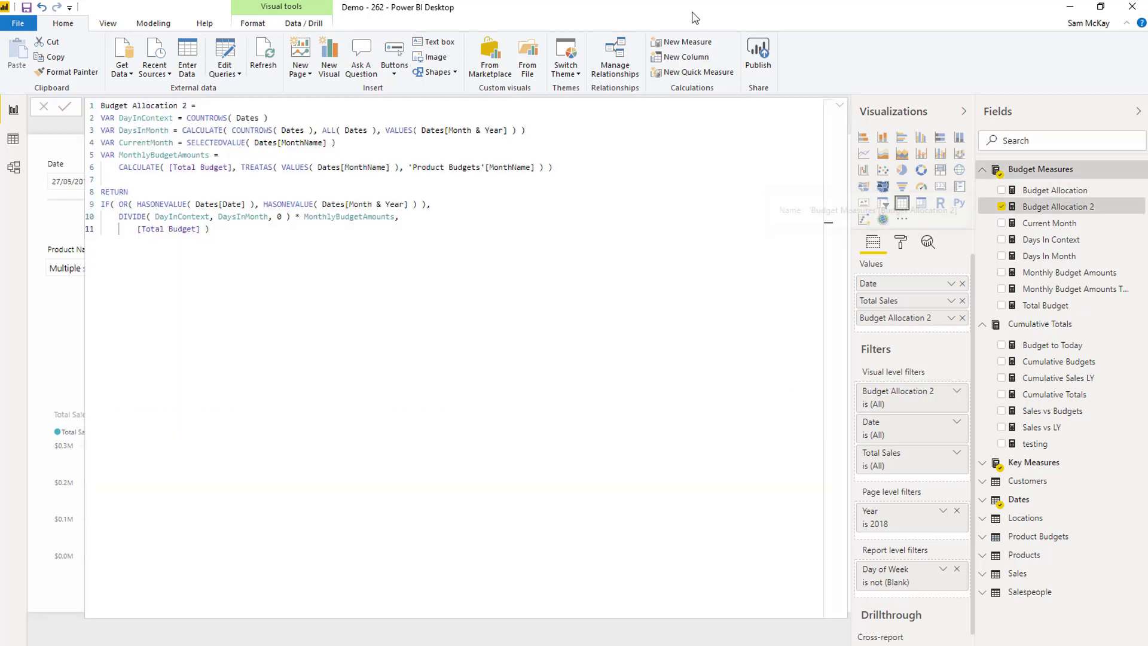
click(687, 48)
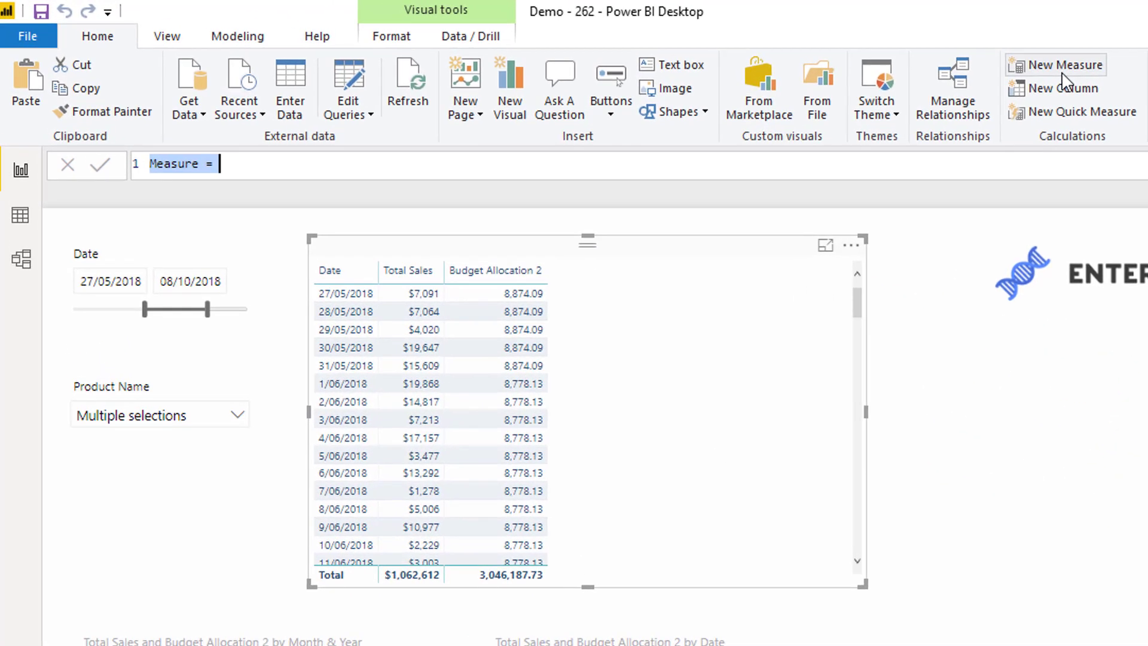
text(Sales v )
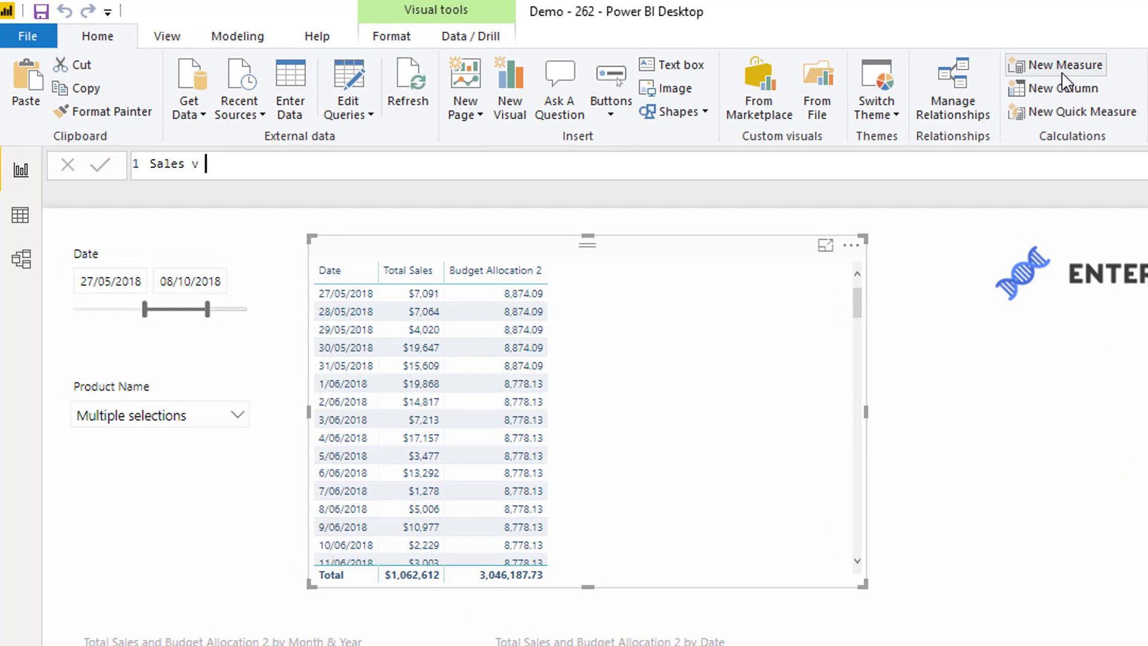
text(Budgets = Tota)
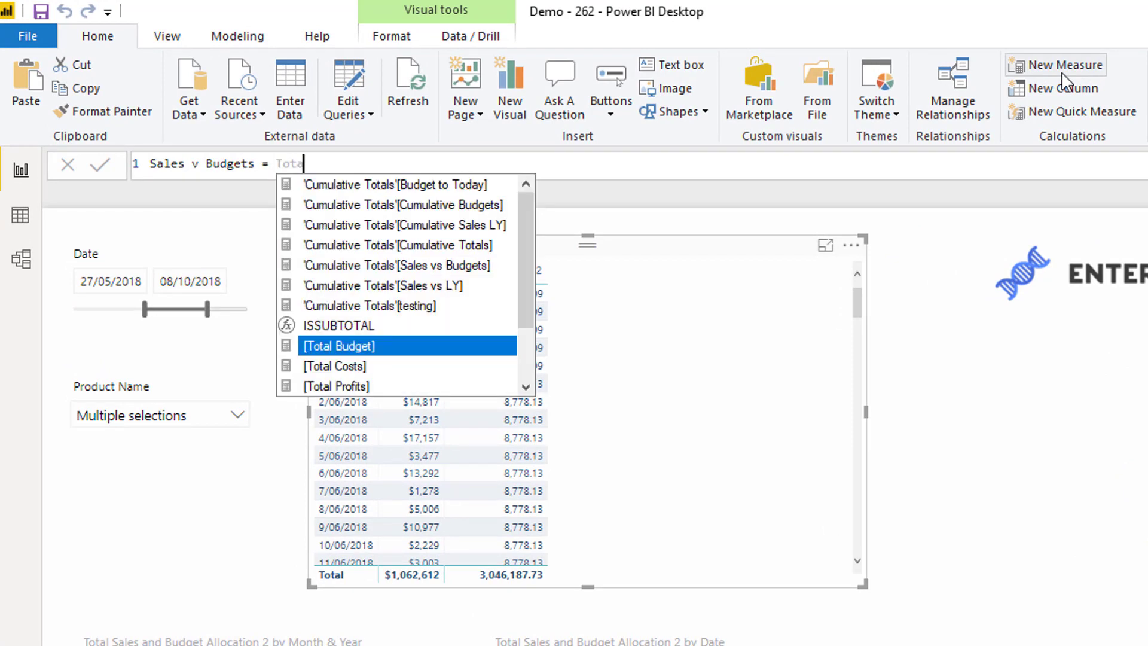
key(Down)
key(Down)
key(Down)
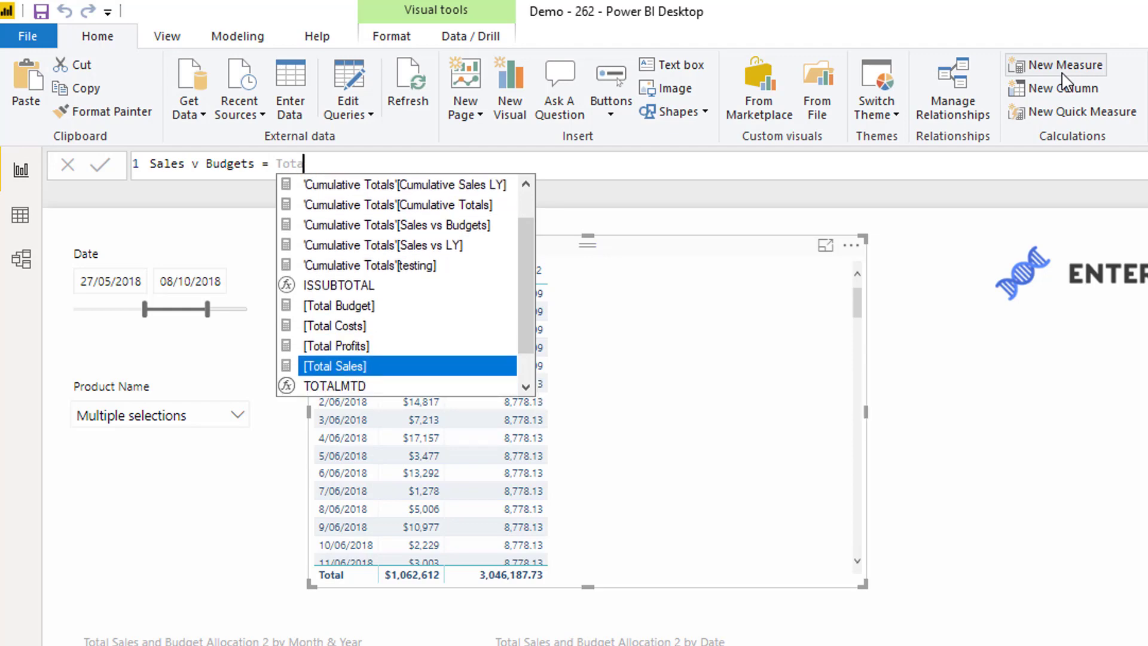
key(Tab)
text(- Tota)
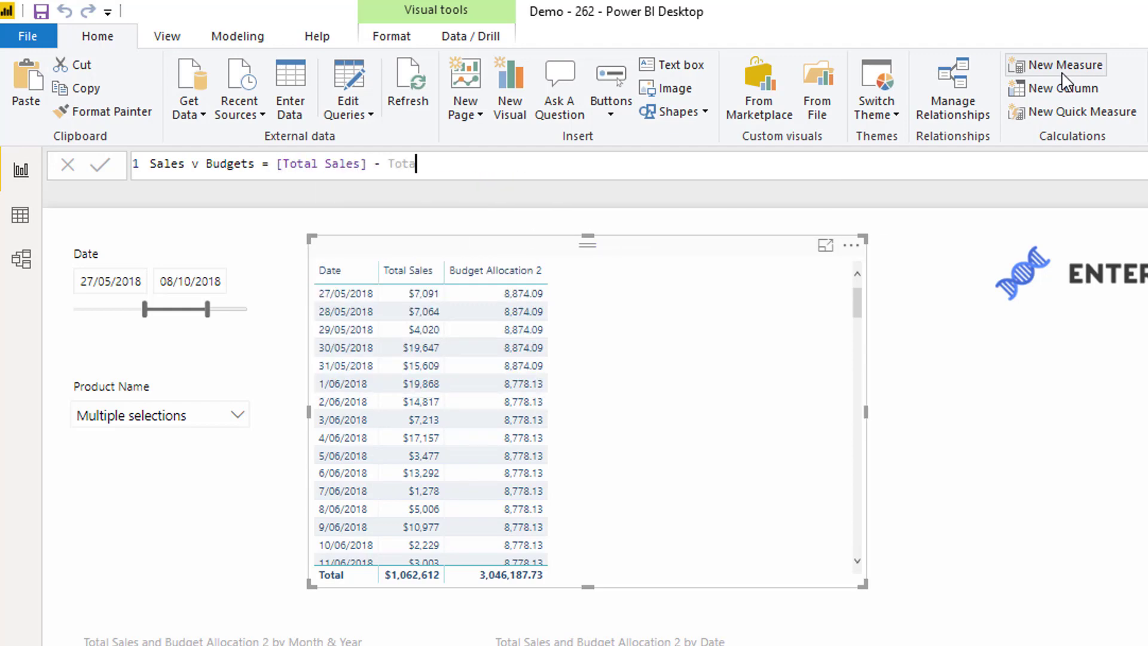
key(BackSpace)
key(BackSpace)
key(BackSpace)
key(BackSpace)
text(Bu)
key(Down)
key(Tab)
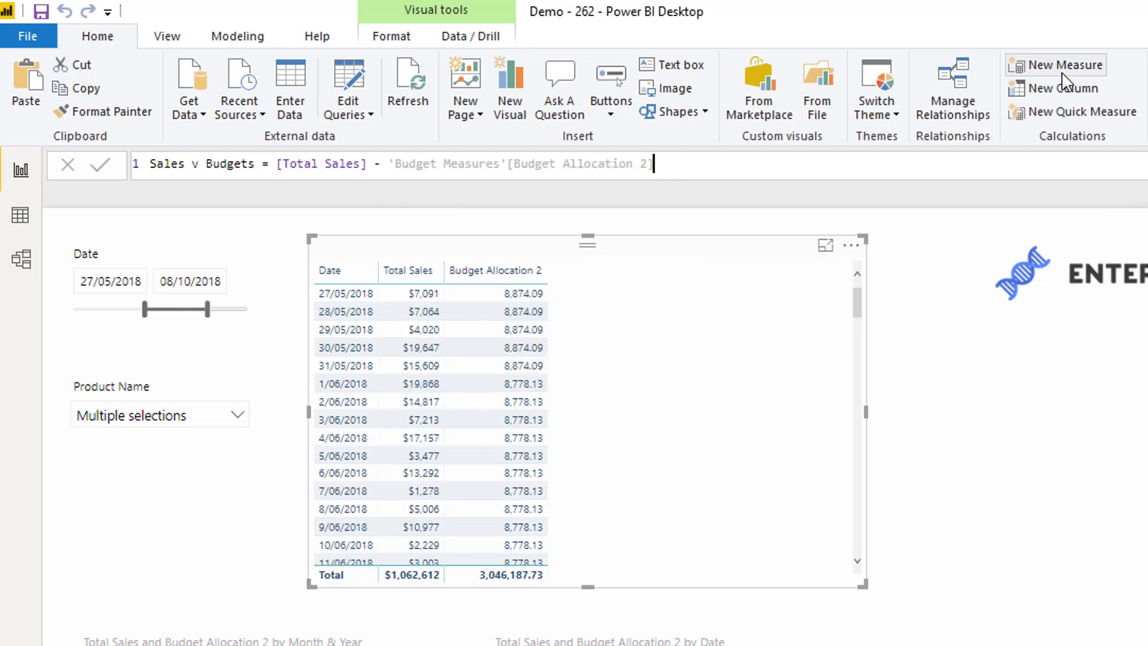
Remove the 'Budget Measures' table prefix so the formula reads [Total Sales] - [Budget Allocation 2]
click(502, 162)
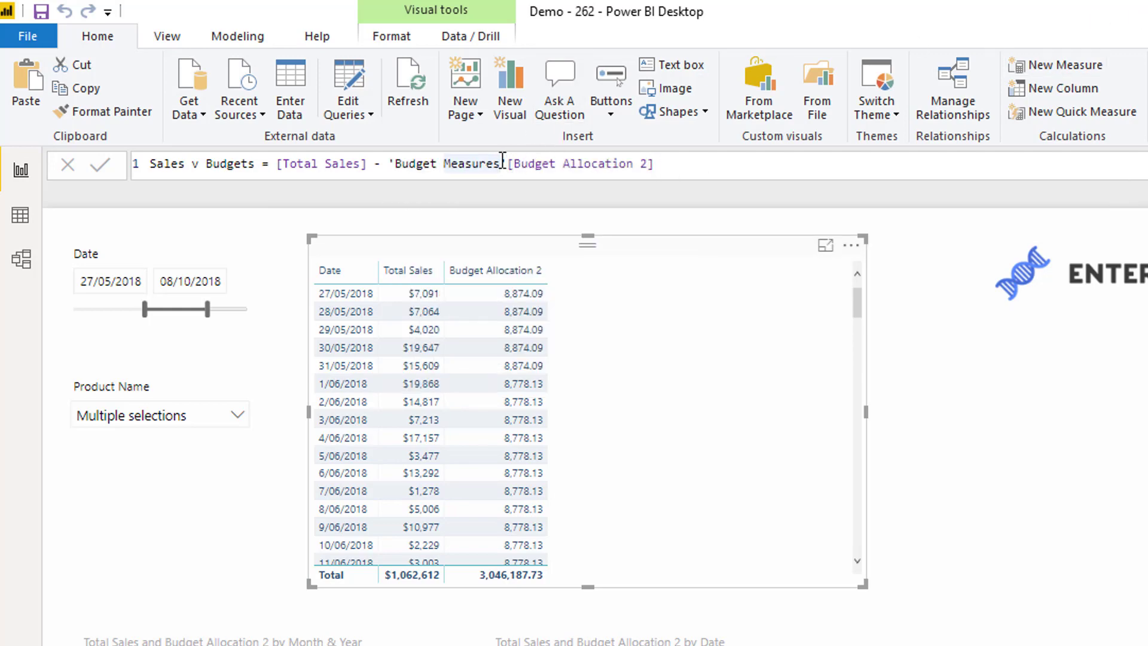
key(Right)
key(ctrl+shift+Left)
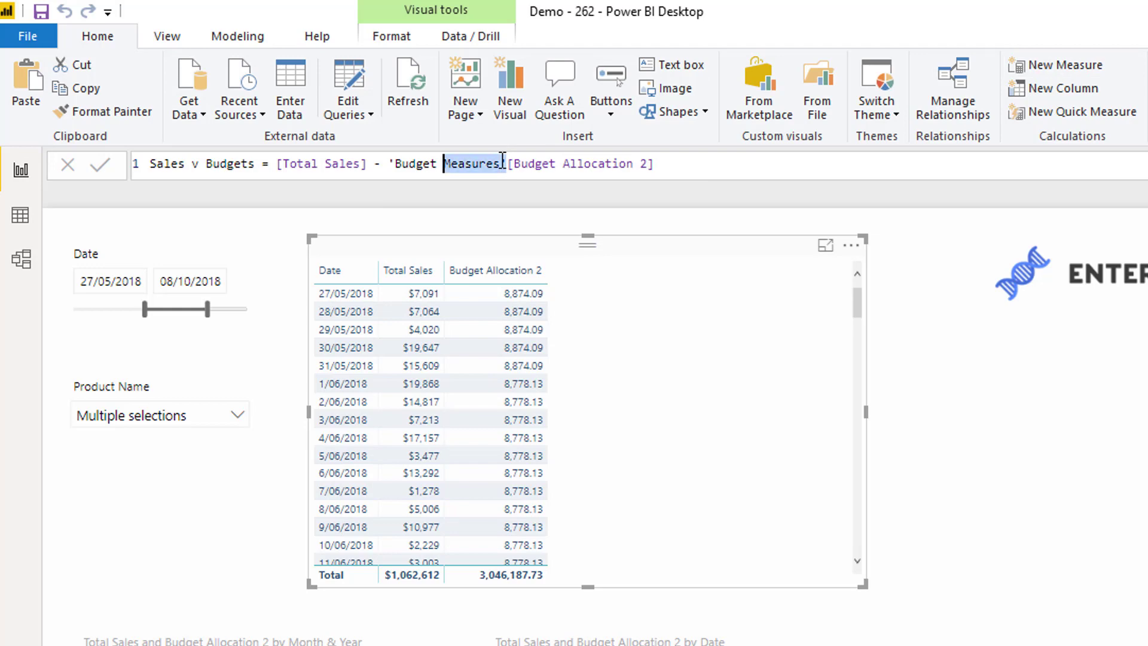
key(shift+Left)
key(shift+Left)
key(shift+Left)
key(shift+Left)
key(shift+Left)
key(shift+Left)
key(shift+Left)
key(shift+Left)
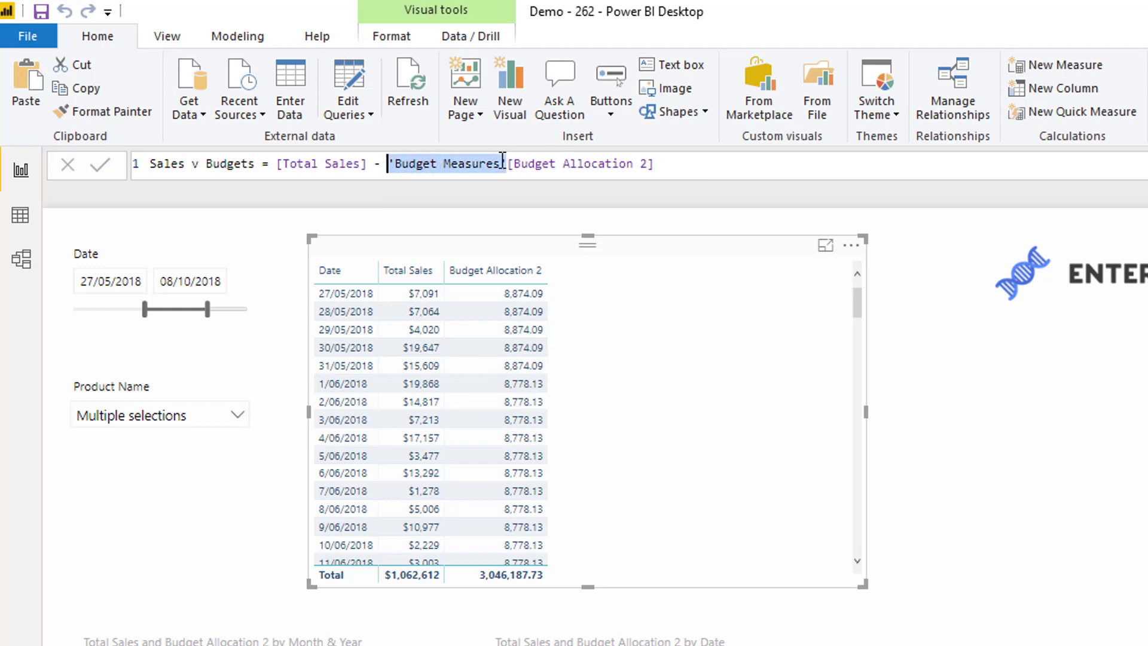
key(BackSpace)
key(End)
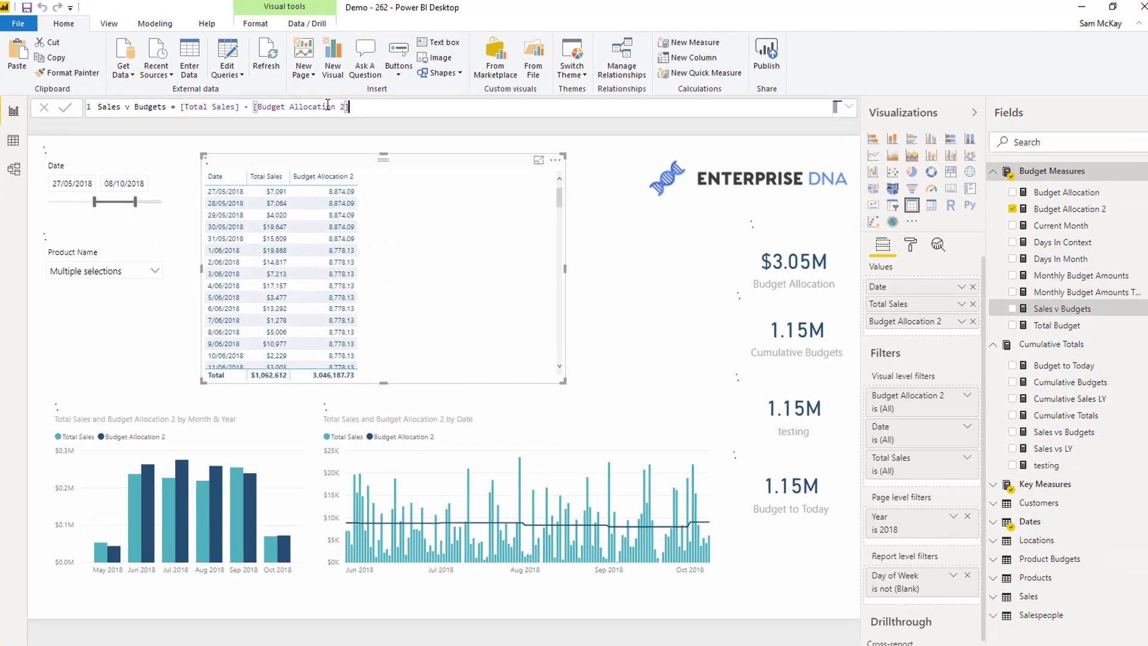
Add Sales v Budgets as a column to the sales and budget table and make it narrower
drag(1040, 305, 447, 287)
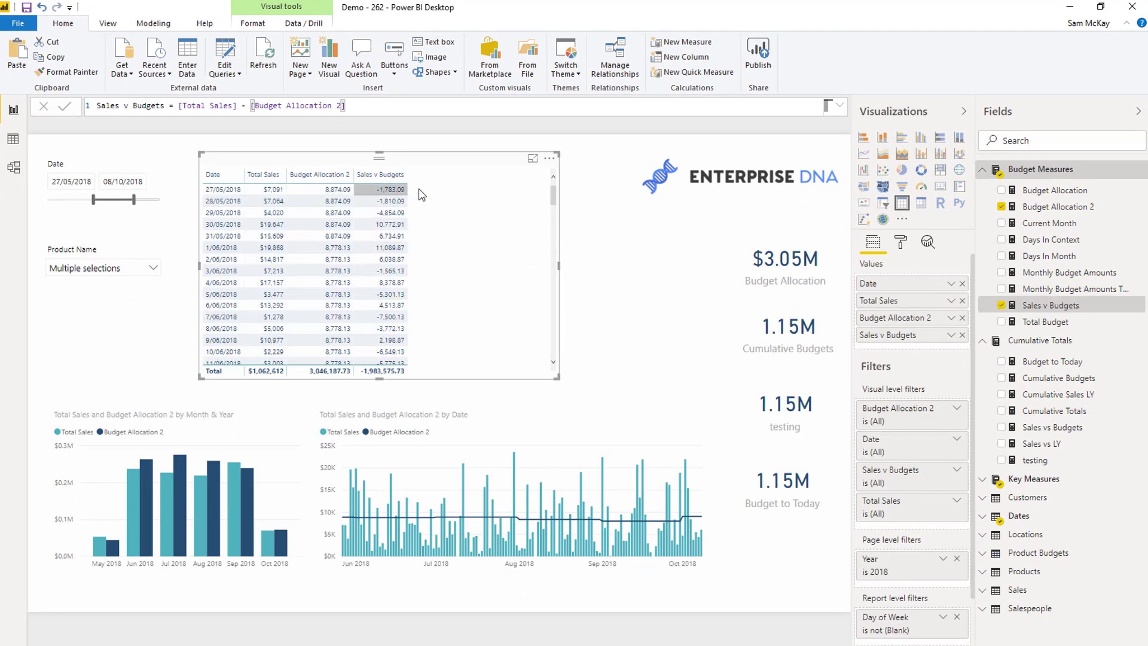
drag(557, 377, 472, 380)
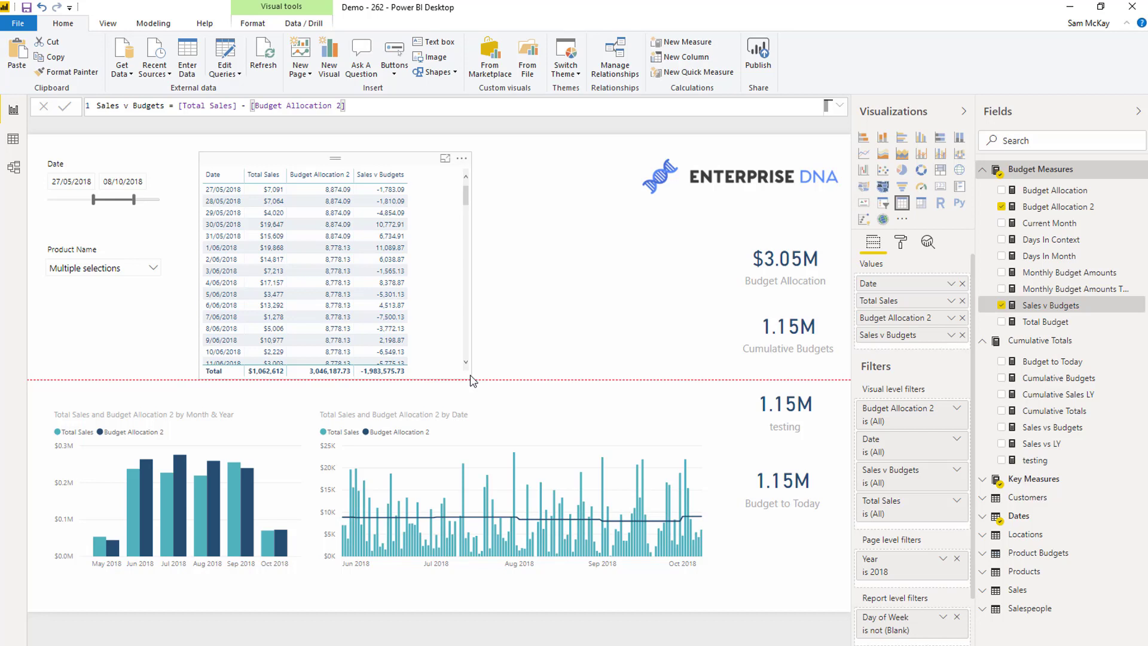
drag(471, 382, 438, 379)
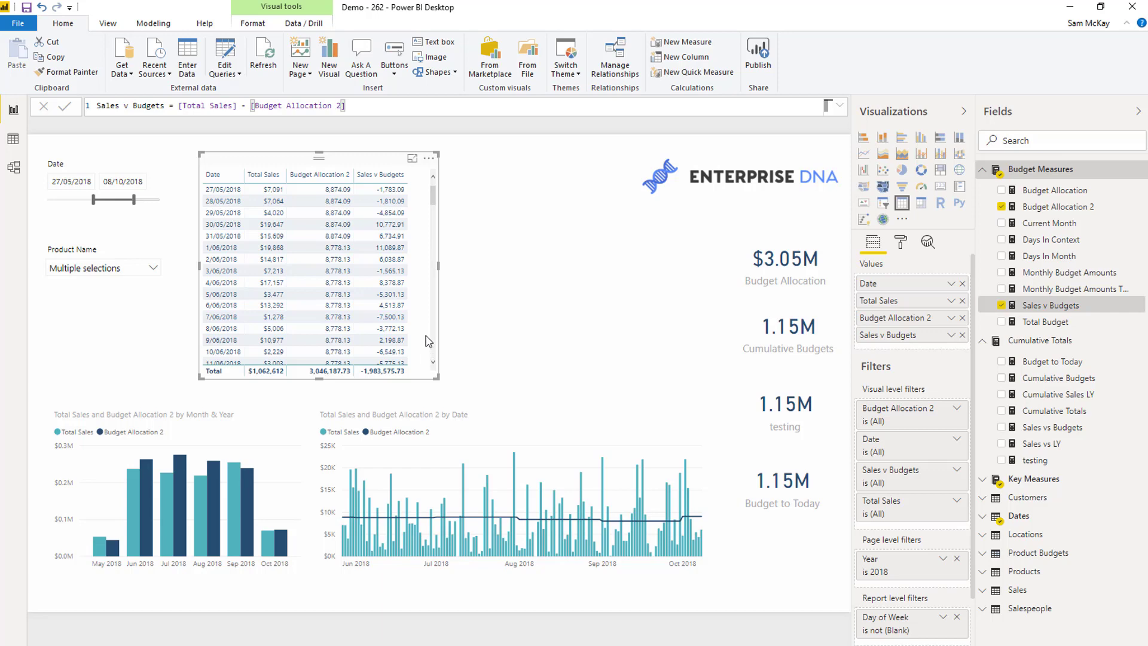
Duplicate the table, keep only Sales v Budgets, and size the resulting column chart wide and short
click(418, 323)
key(ctrl+c)
key(ctrl+v)
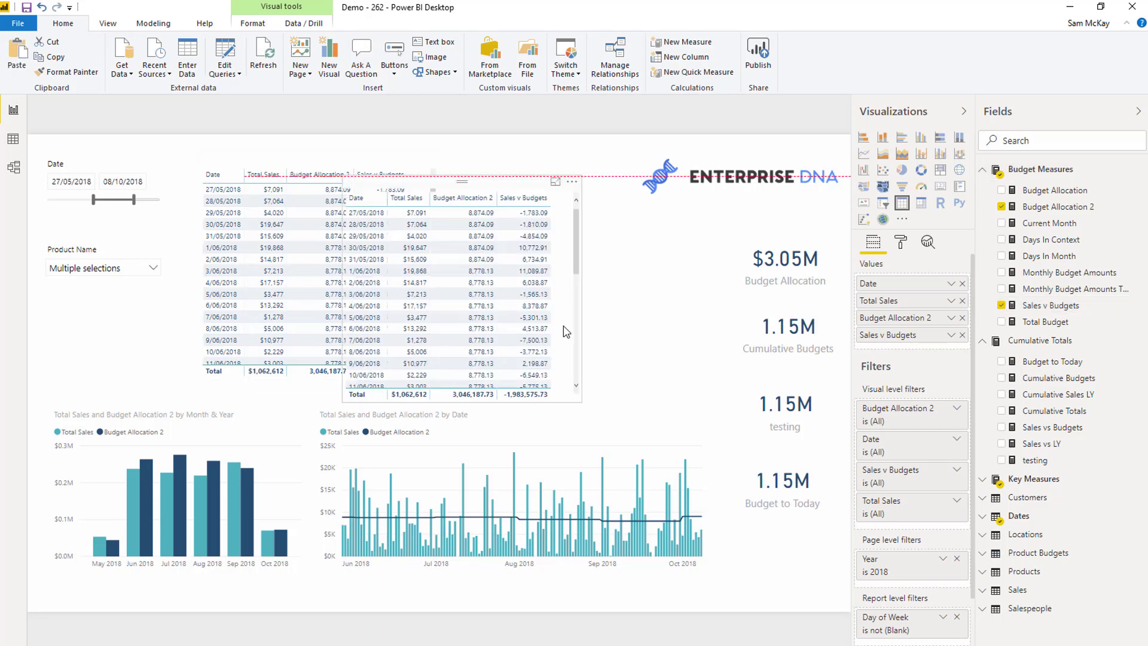
click(962, 317)
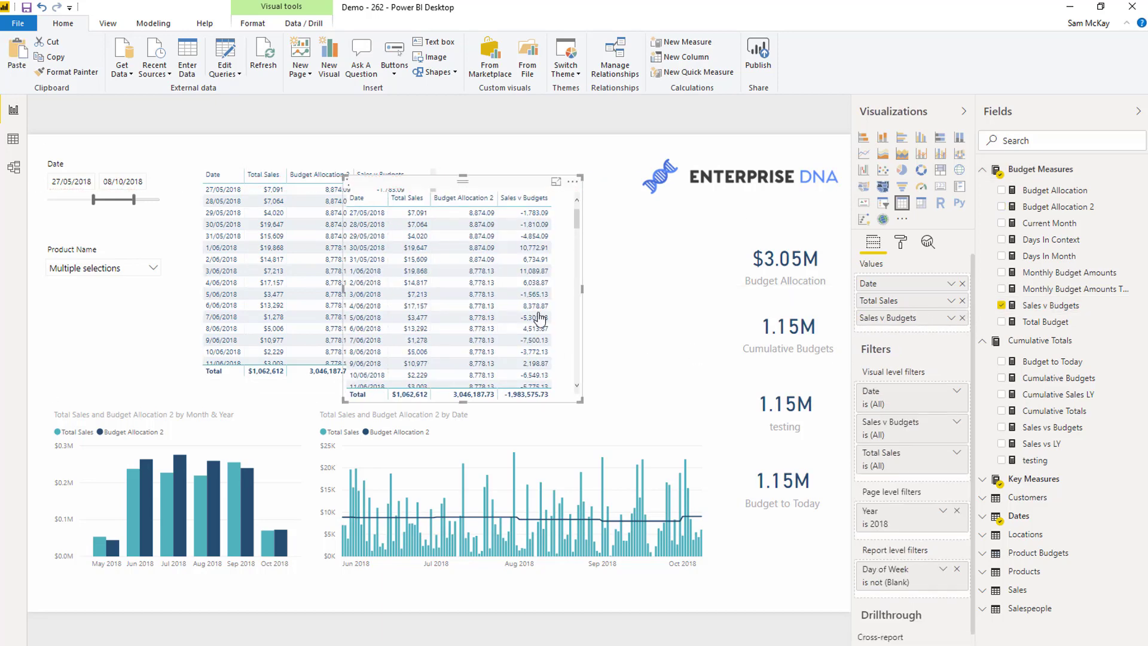
click(962, 300)
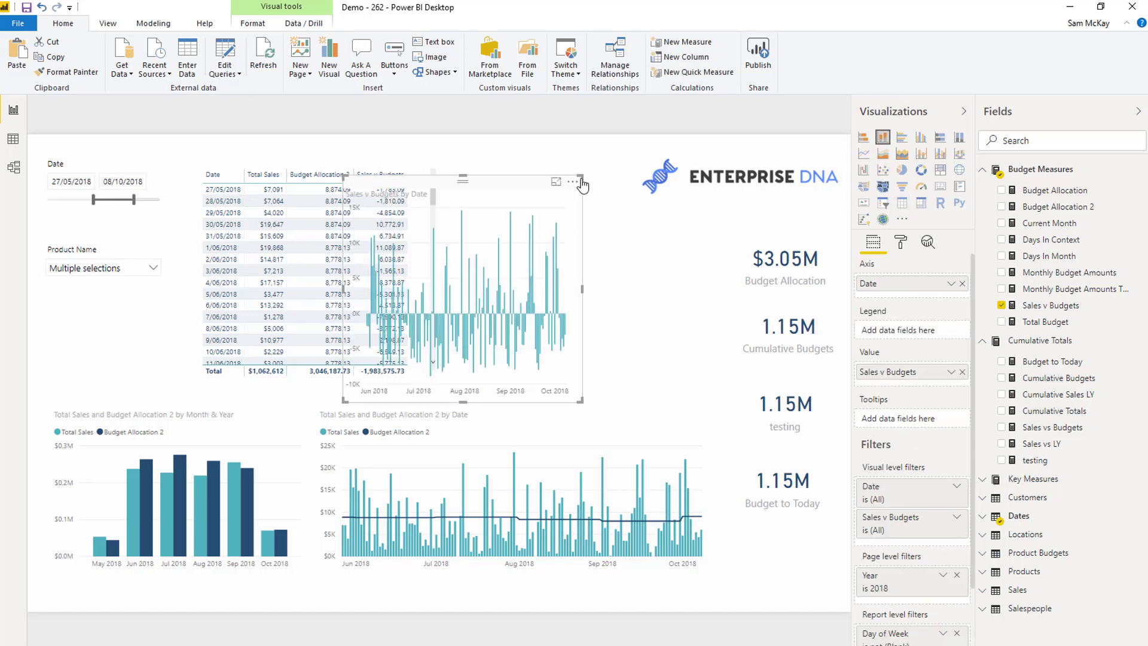
drag(579, 178, 524, 540)
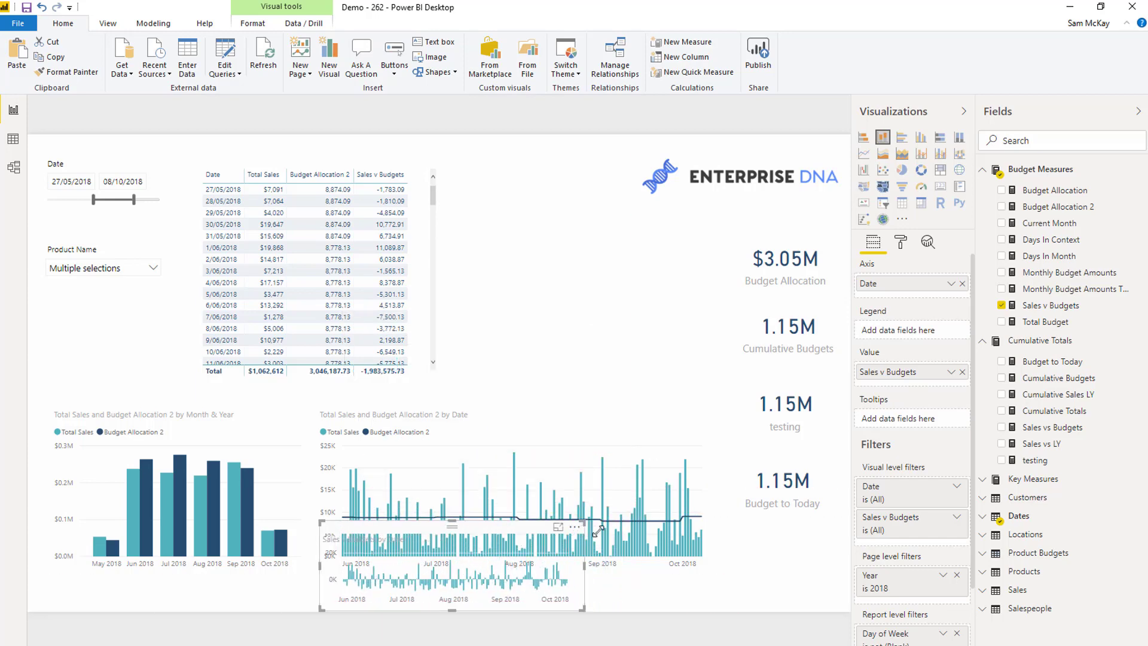
drag(584, 520, 710, 549)
Shorten the daily sales and budget chart and fit the Sales v Budgets by Date chart beneath it
click(550, 541)
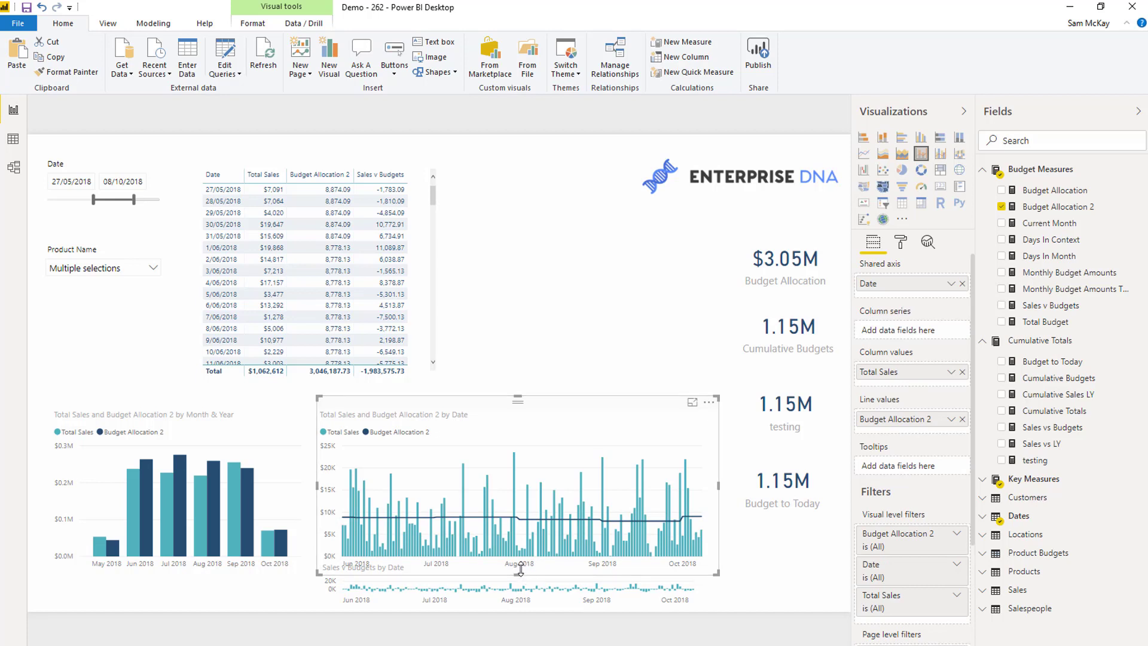
drag(522, 573, 529, 534)
click(521, 565)
click(571, 341)
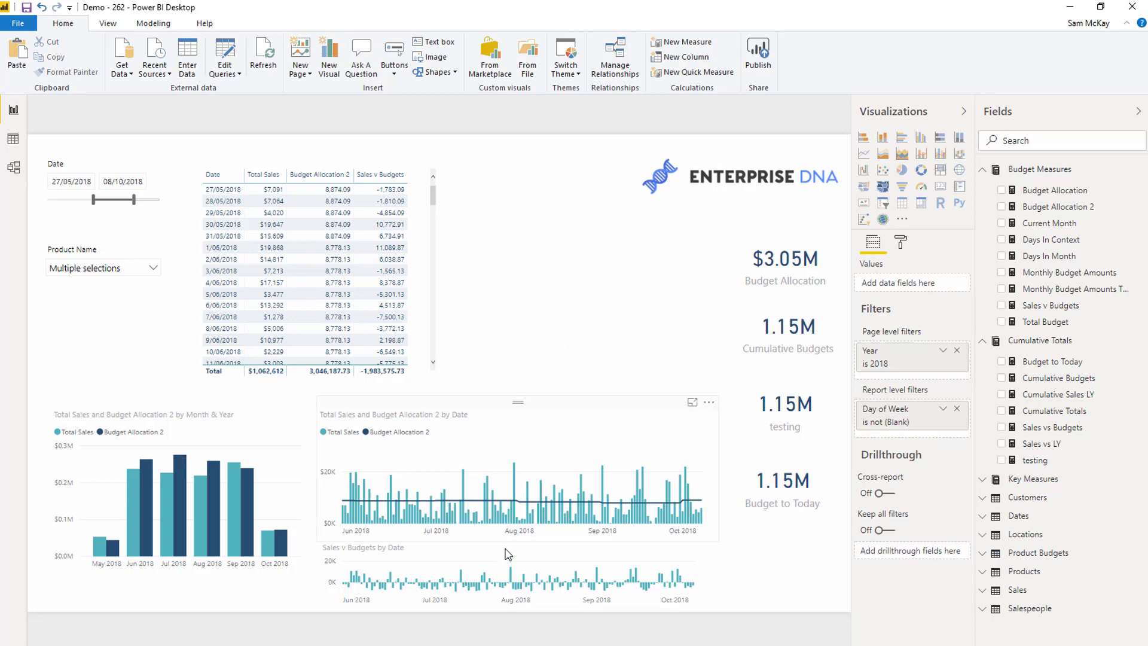
drag(513, 552, 514, 550)
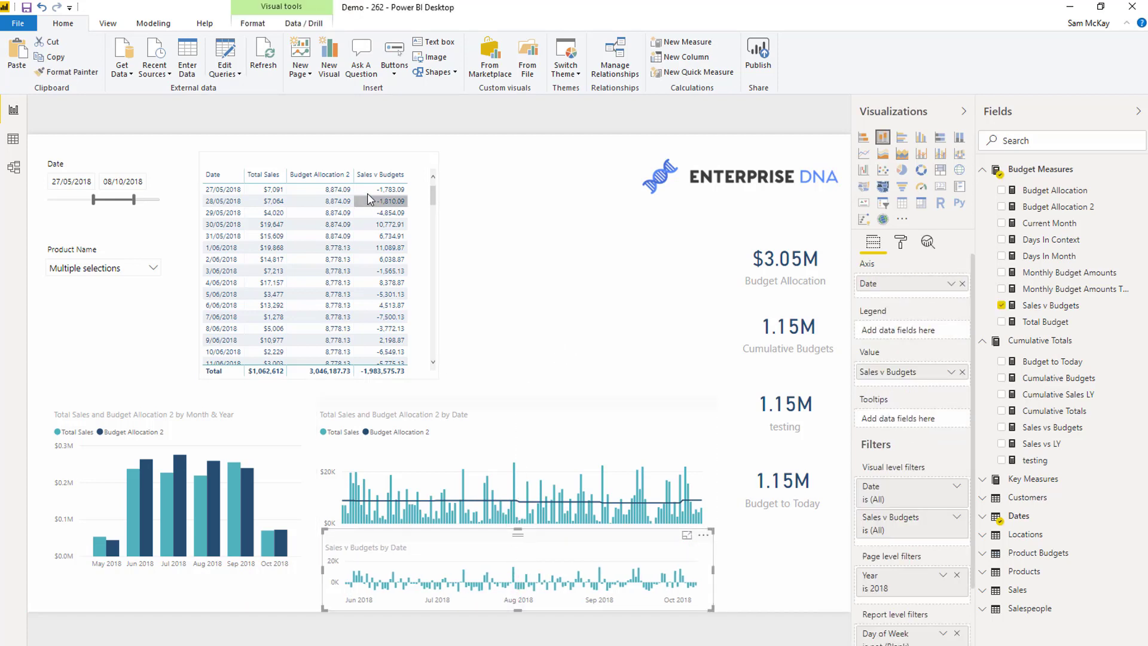
Reposition the Date, Total Sales and budget table and make it taller to show more rows
click(424, 252)
drag(425, 269, 411, 271)
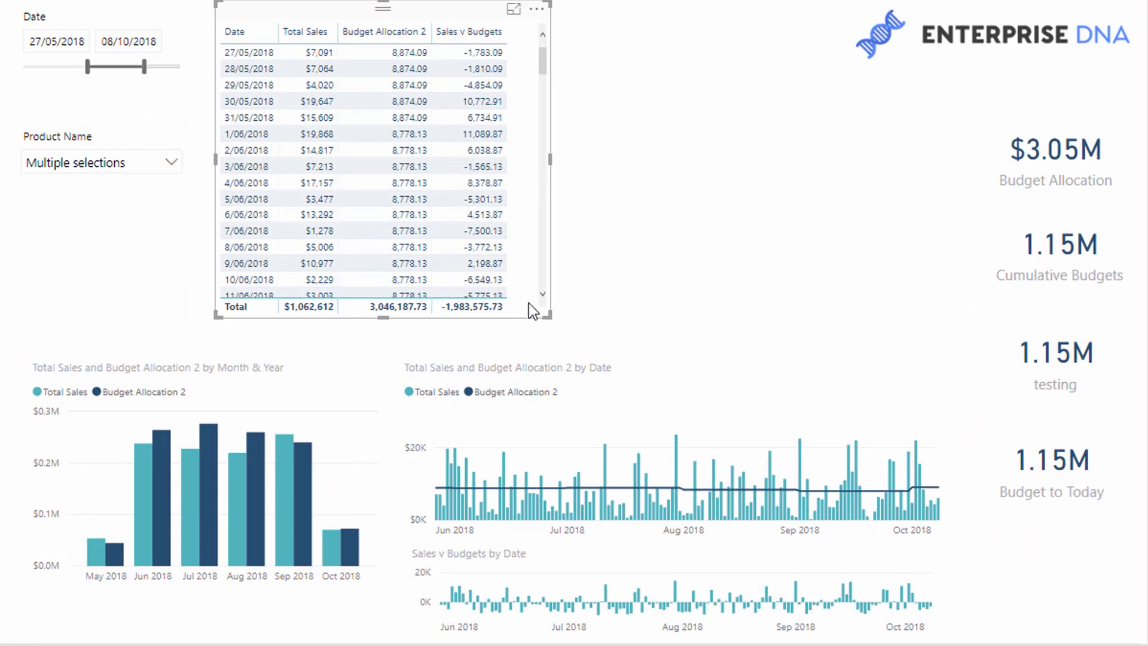
drag(546, 313, 533, 229)
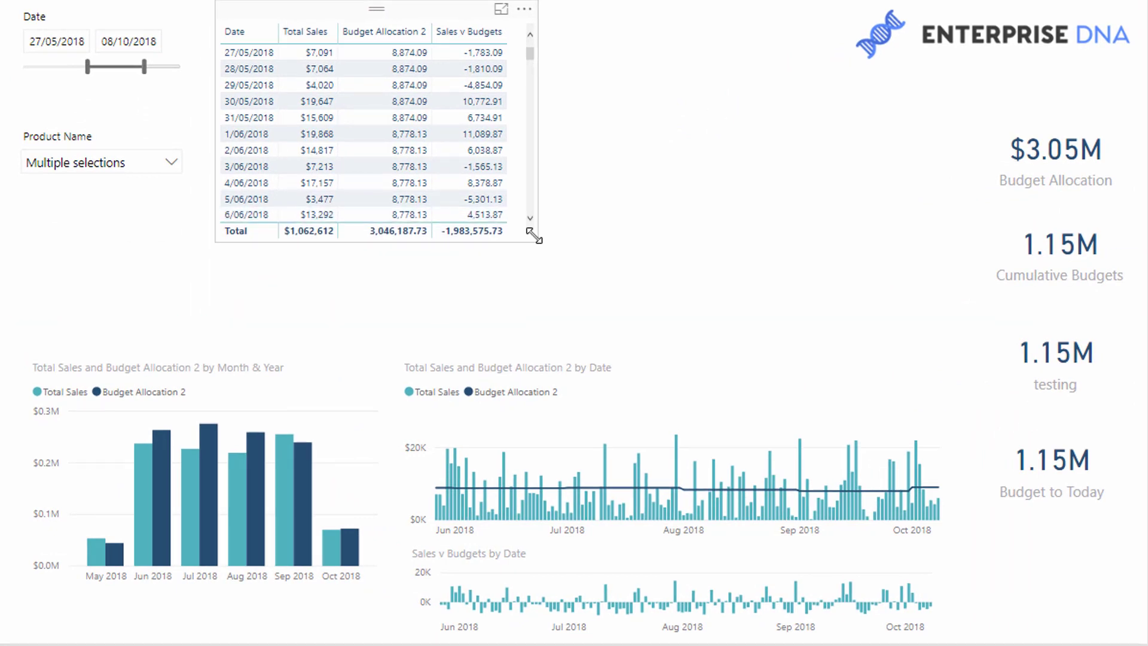
drag(518, 172, 515, 171)
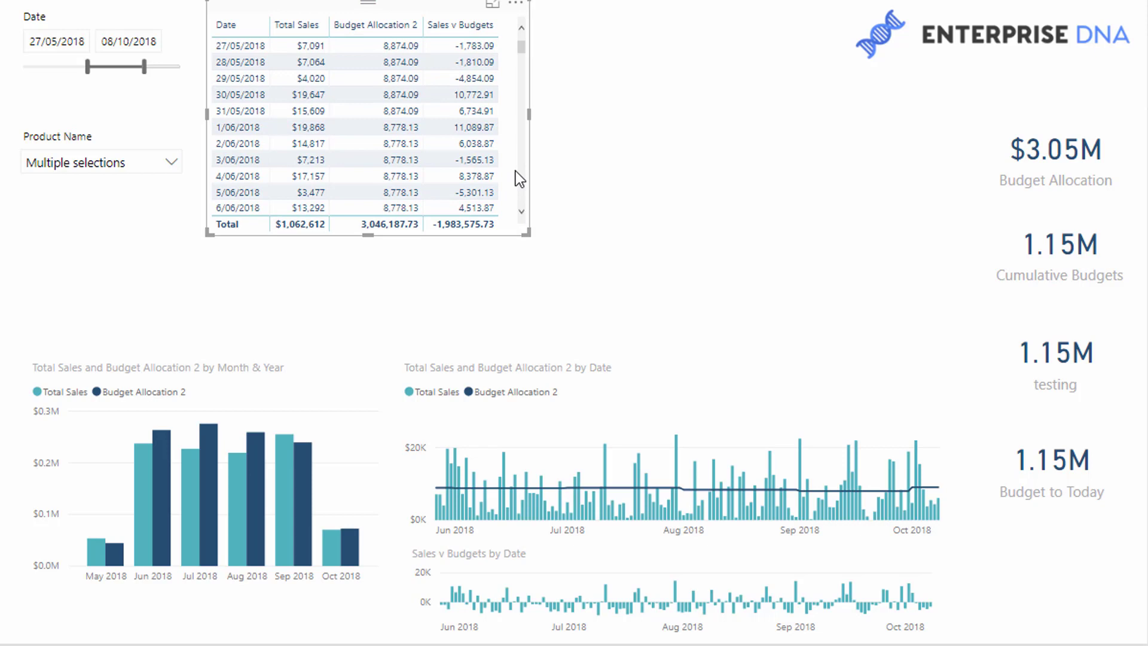
drag(519, 262, 533, 327)
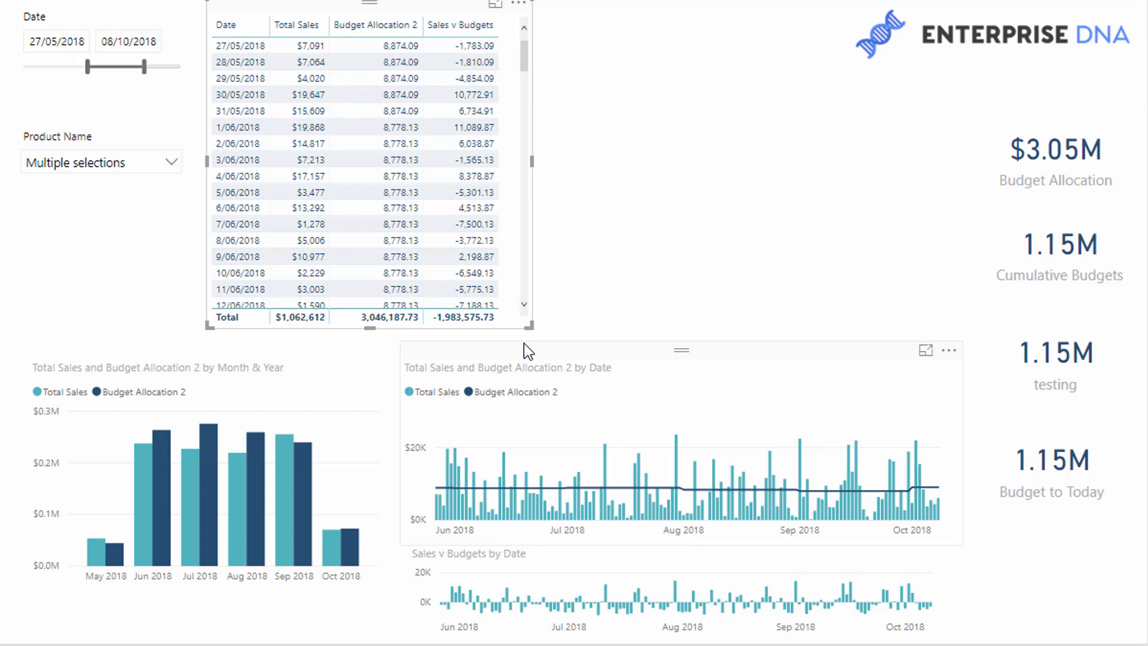
Paste a duplicate of the table and place and size it to the right of the original
click(511, 240)
key(ctrl+c)
key(ctrl+v)
drag(512, 241, 784, 231)
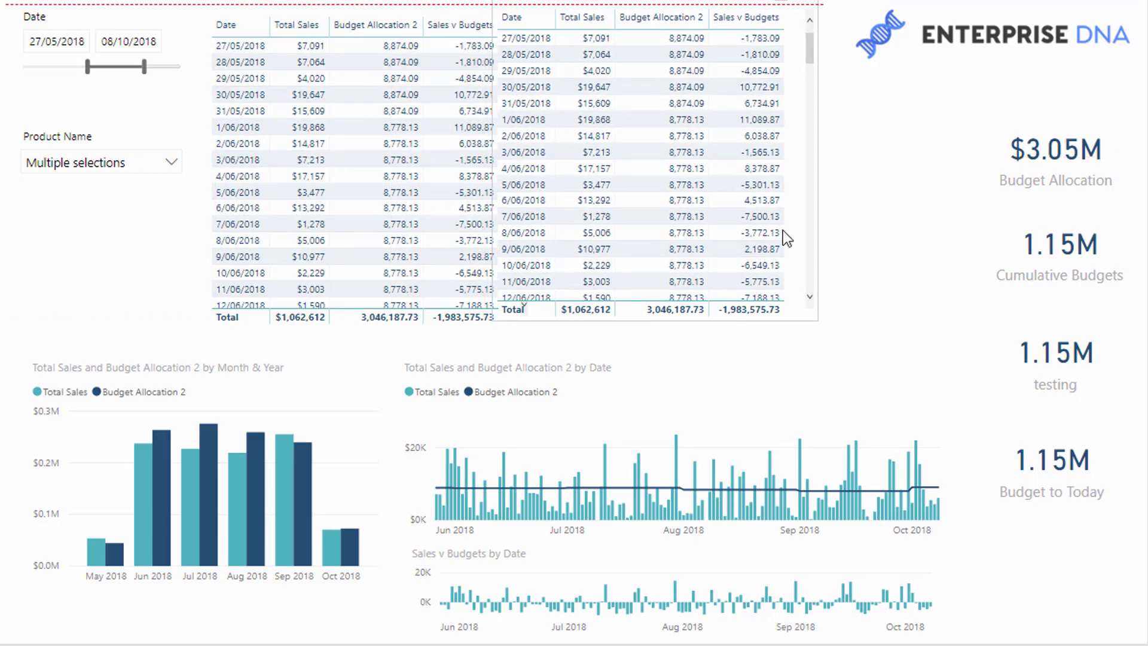
drag(511, 322, 551, 332)
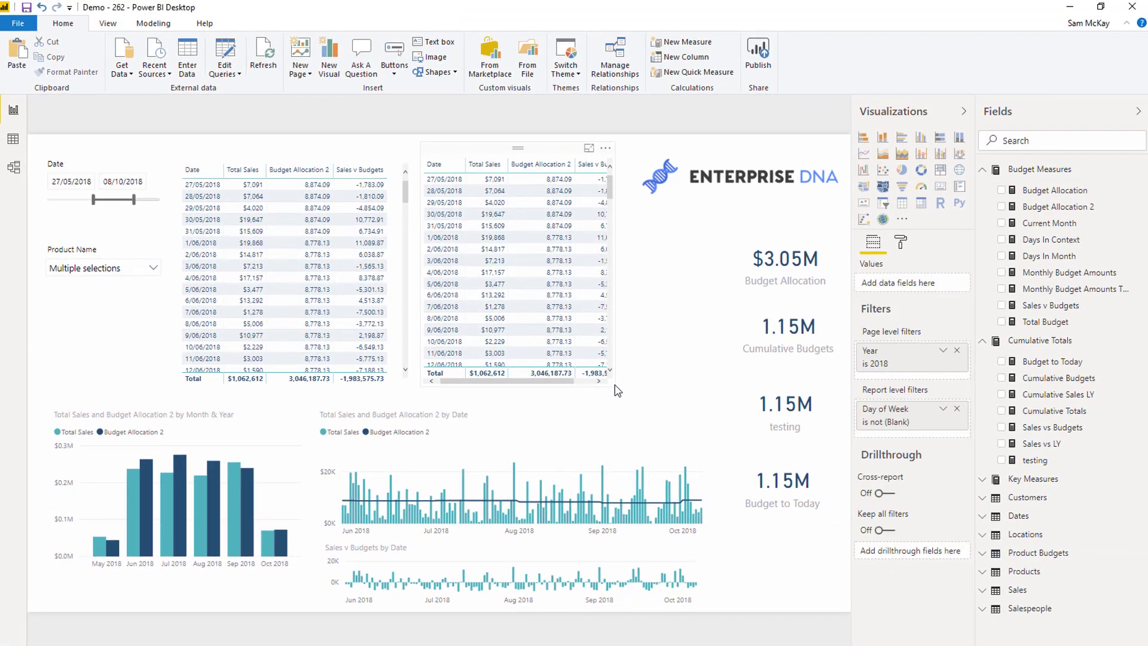
drag(617, 390, 646, 395)
click(361, 161)
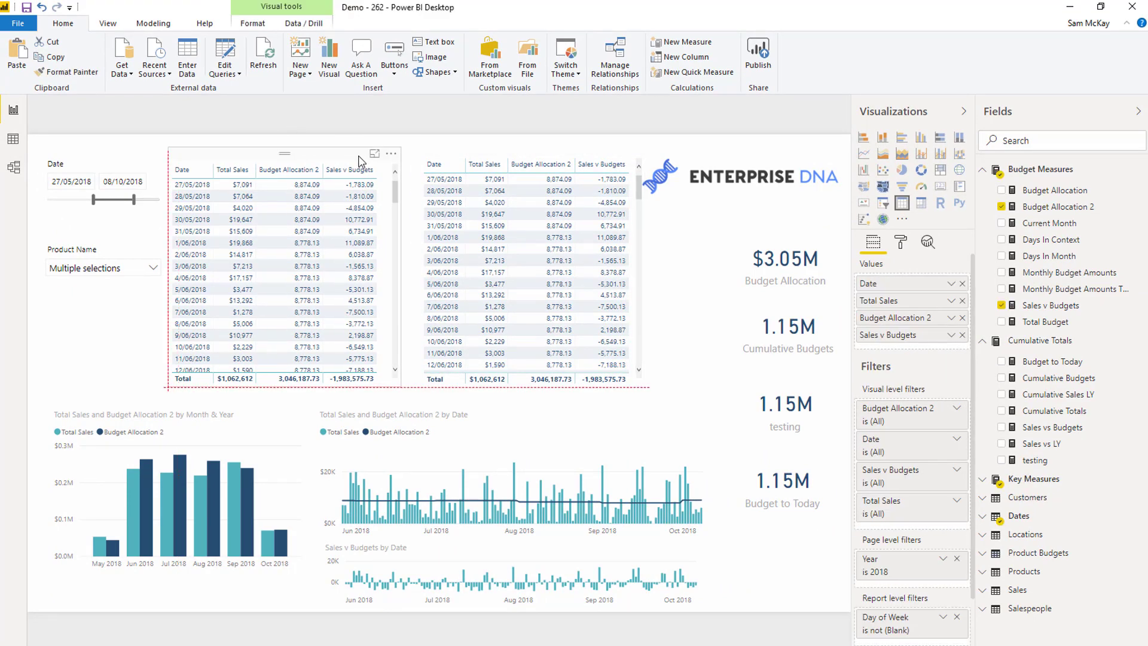
Line up the two tables side by side and widen the second one slightly
drag(328, 153, 337, 153)
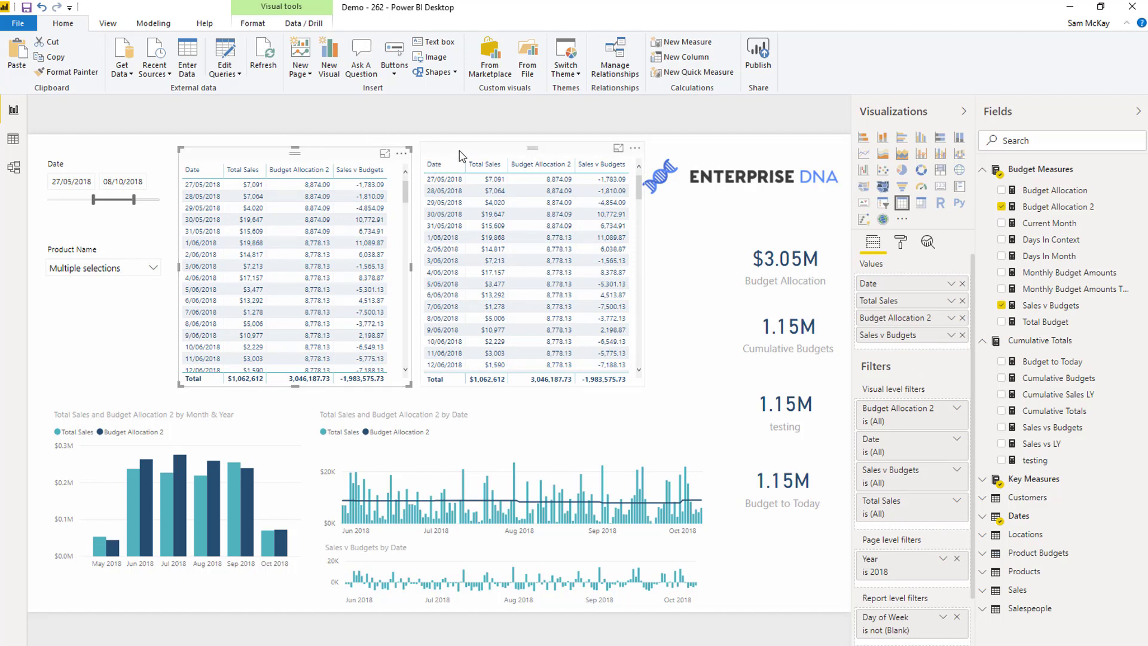
drag(462, 156, 454, 162)
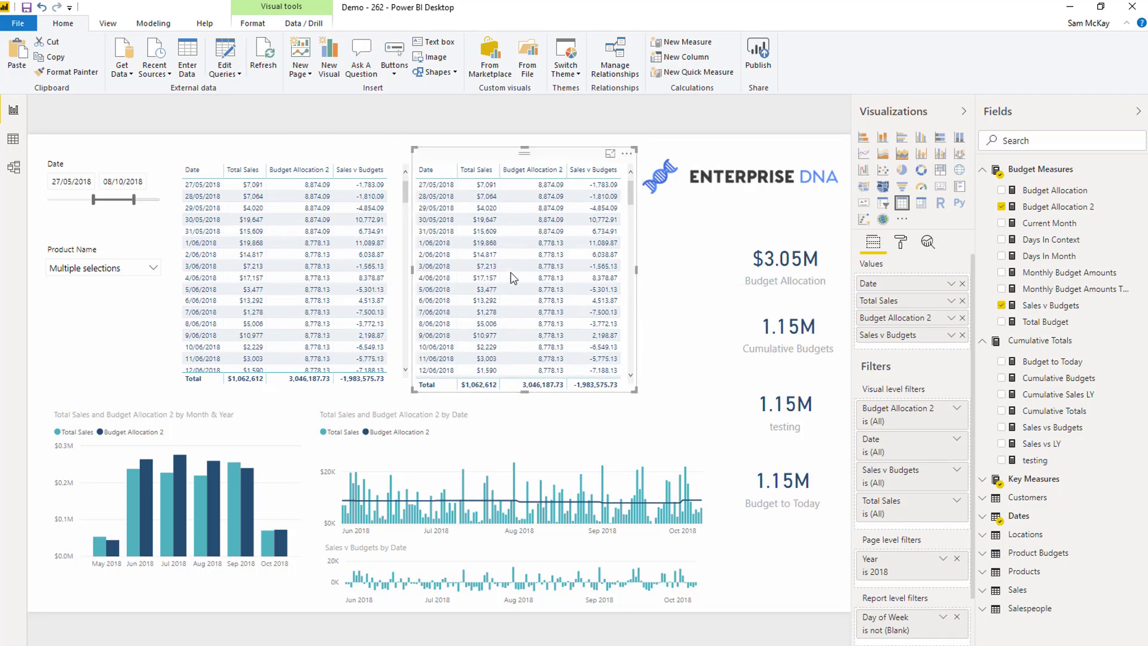
drag(635, 390, 640, 391)
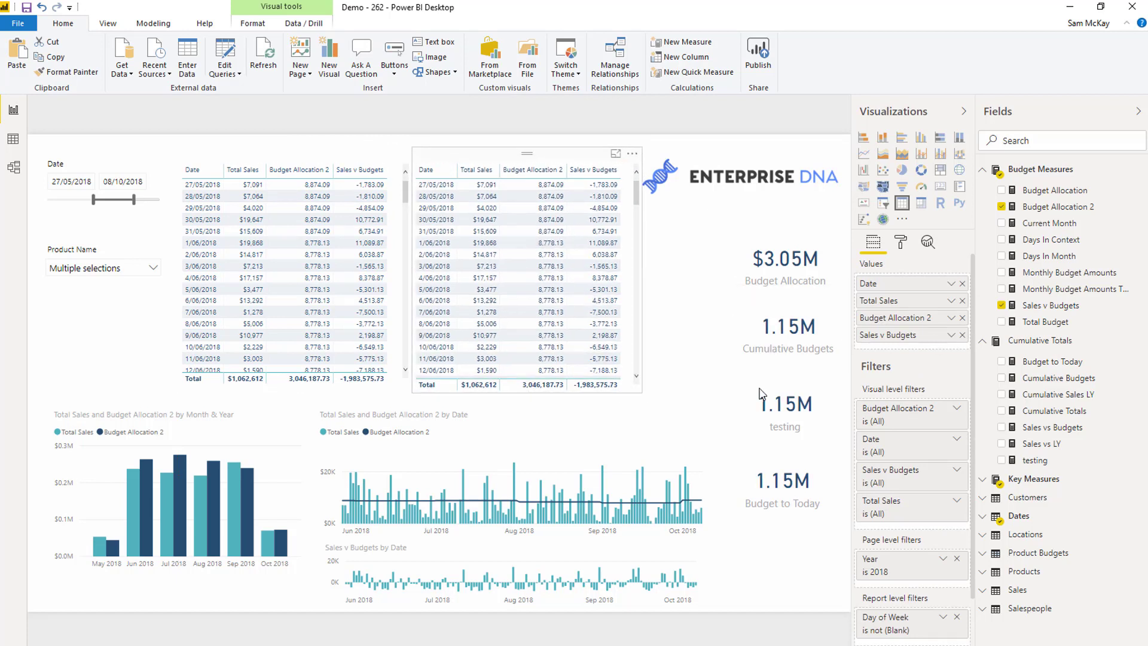
Change the second table's columns to Date, Cumulative Totals and Cumulative Budgets, and view the Cumulative Budgets formula
click(961, 336)
click(962, 318)
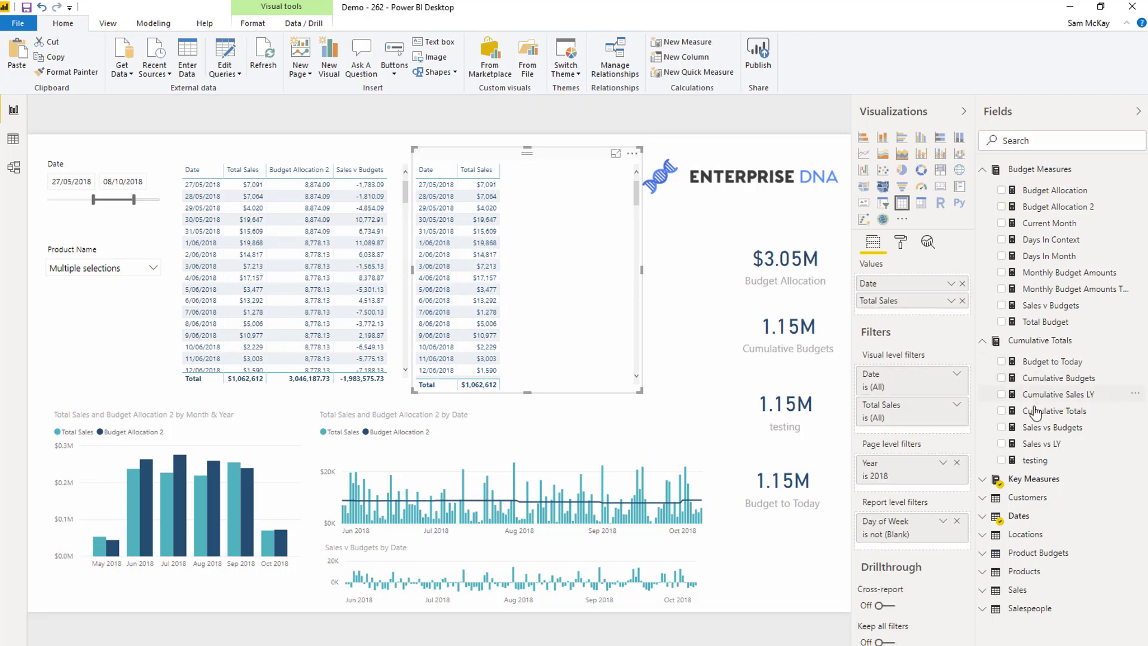
drag(1036, 412, 964, 305)
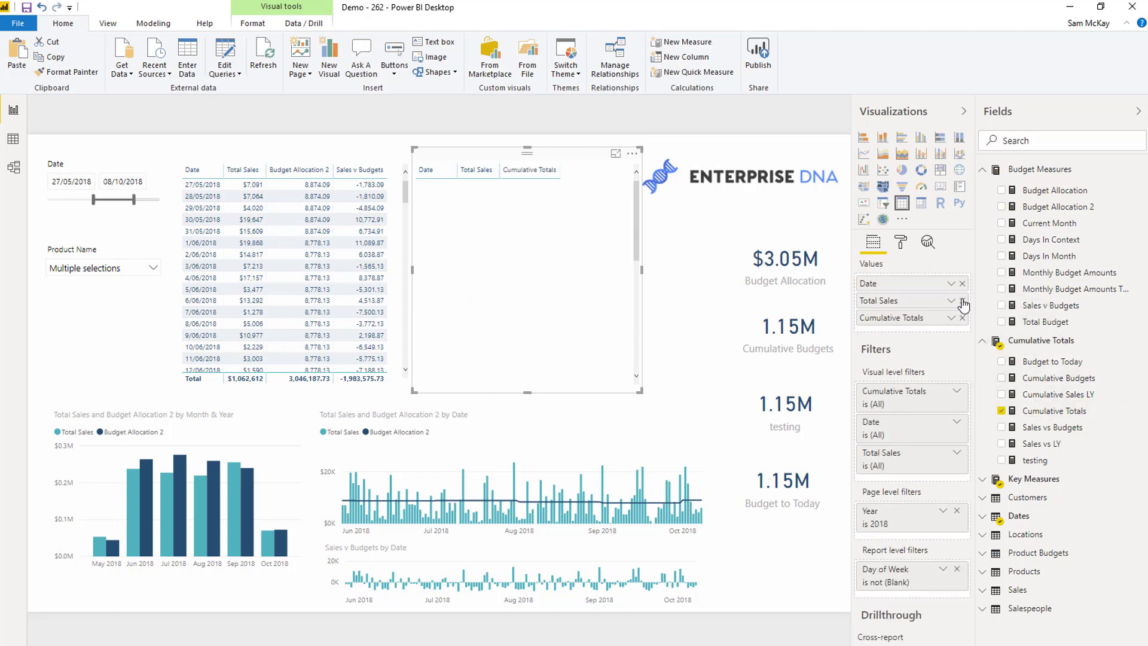
click(963, 301)
drag(1054, 378, 928, 315)
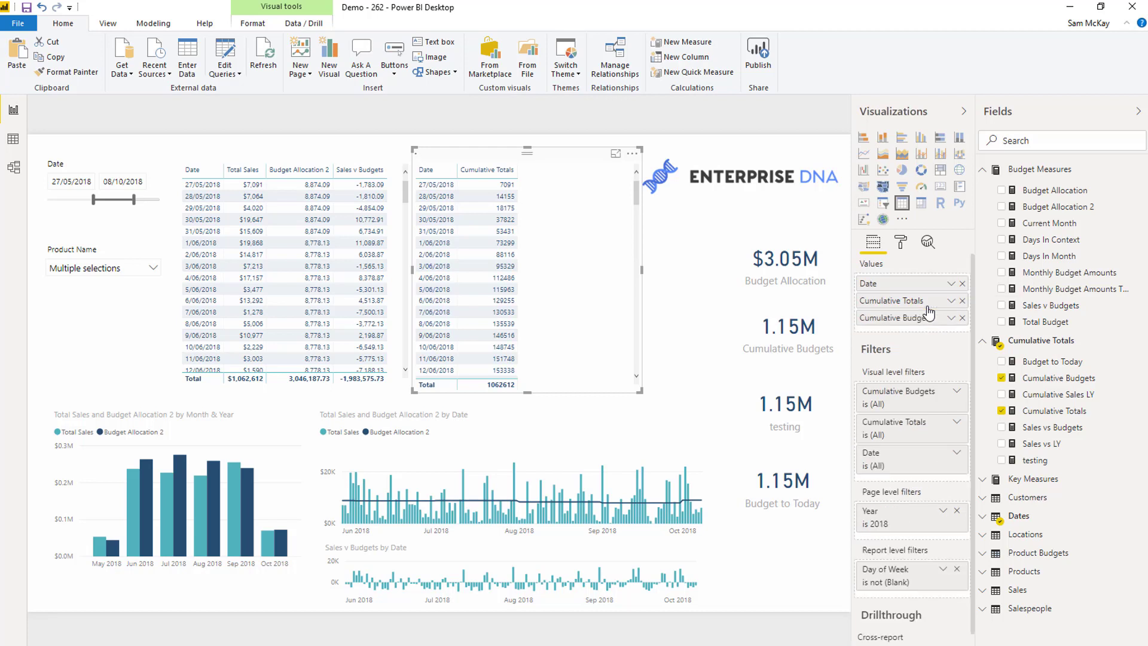
click(1059, 378)
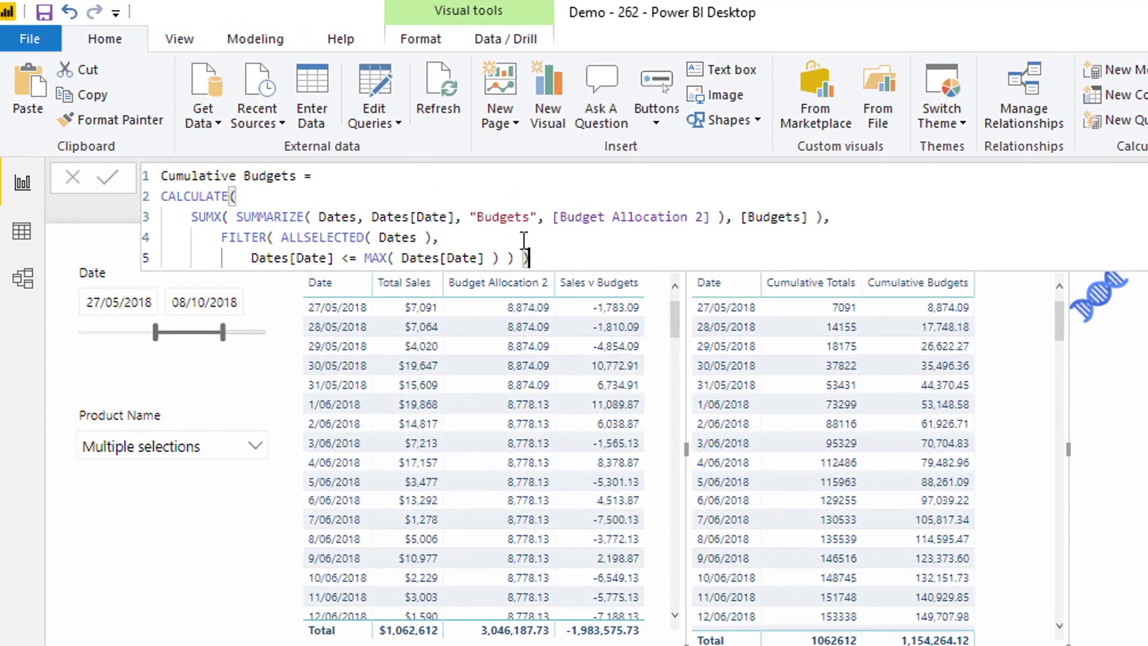
drag(424, 206, 128, 146)
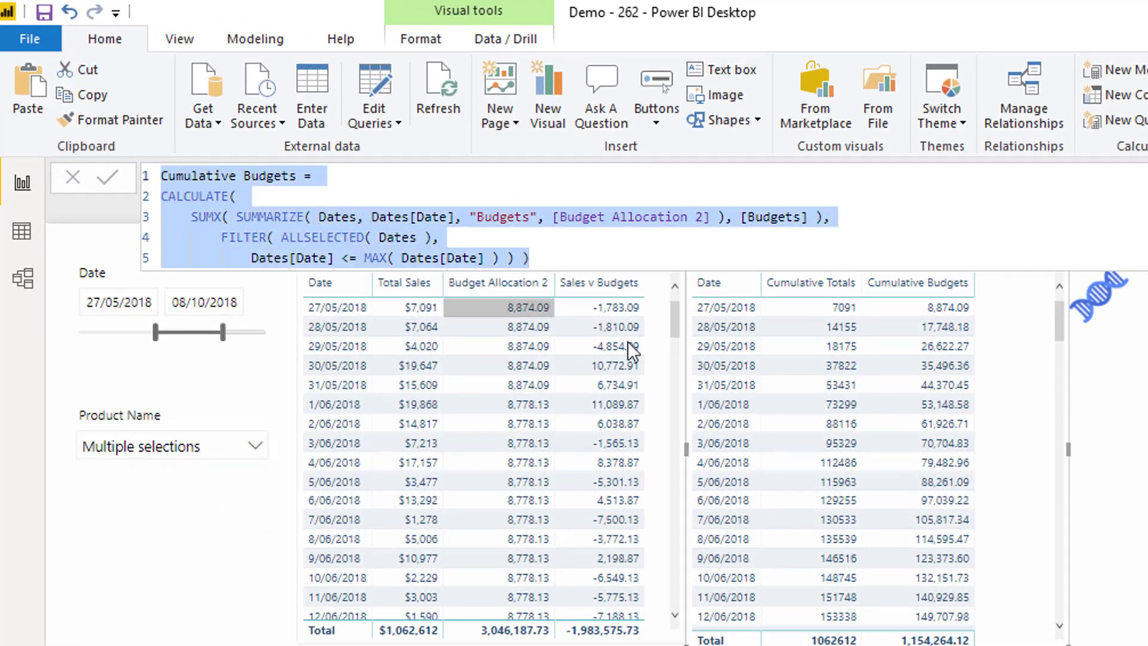
mouse_move(935, 308)
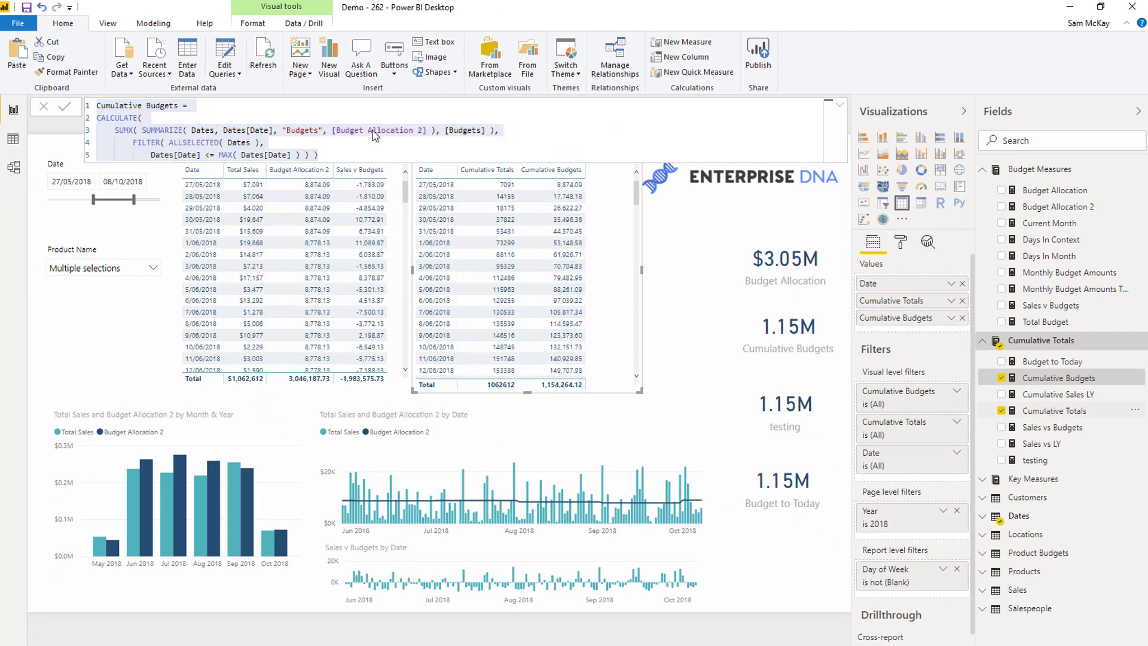
click(1034, 411)
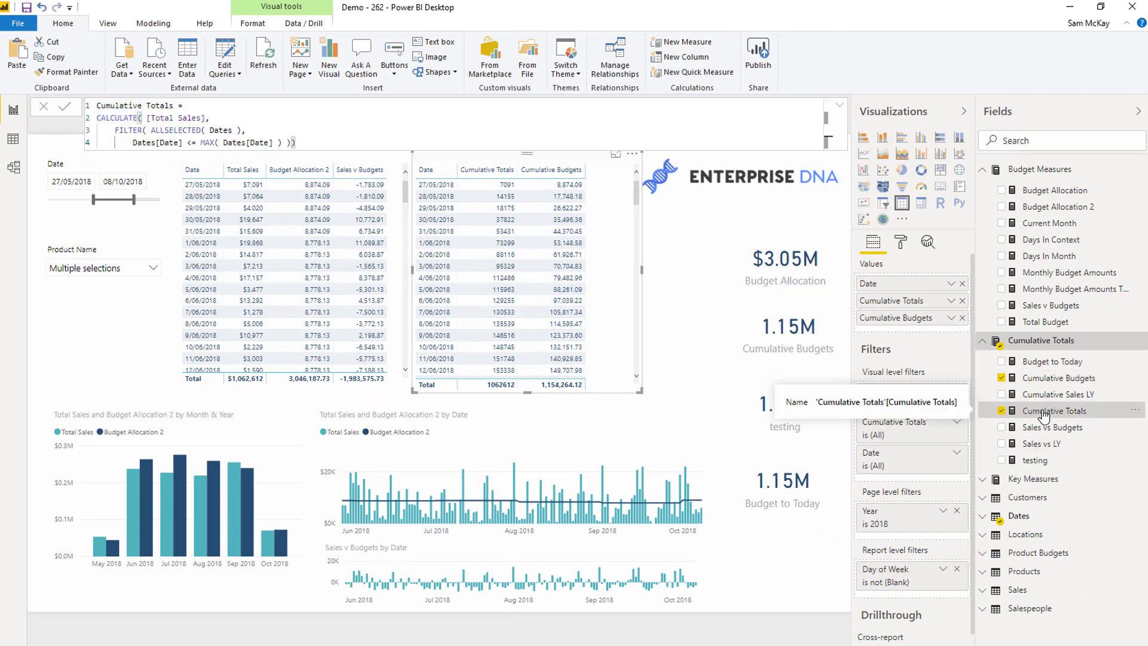
drag(210, 117, 146, 117)
click(1054, 383)
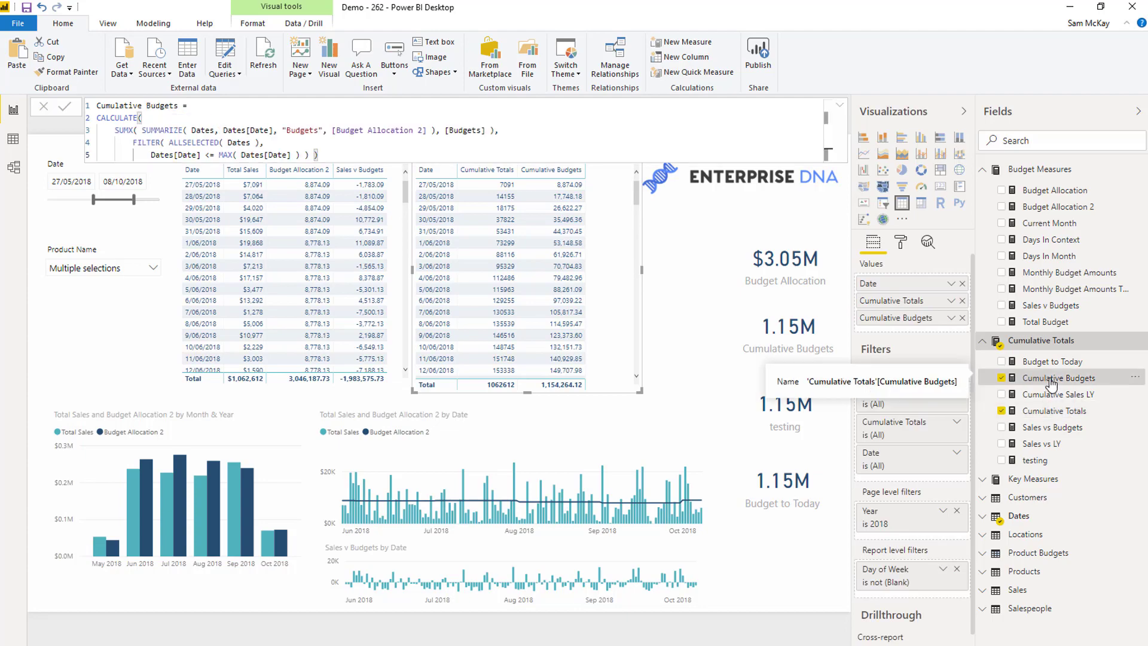
drag(507, 130, 101, 118)
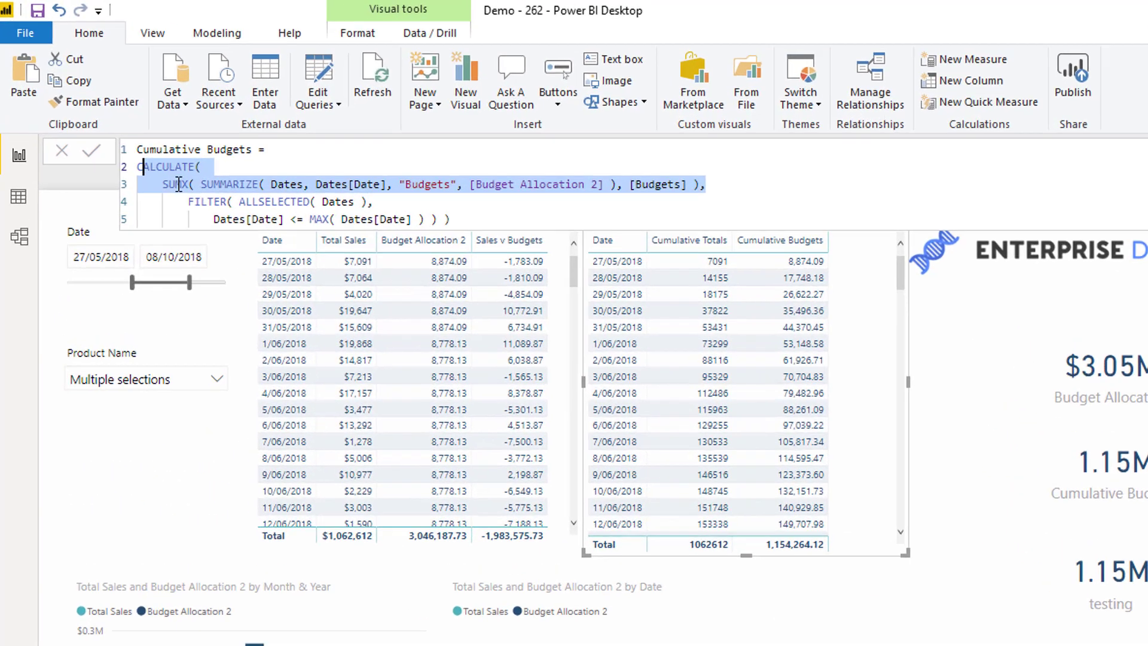
drag(178, 184, 161, 184)
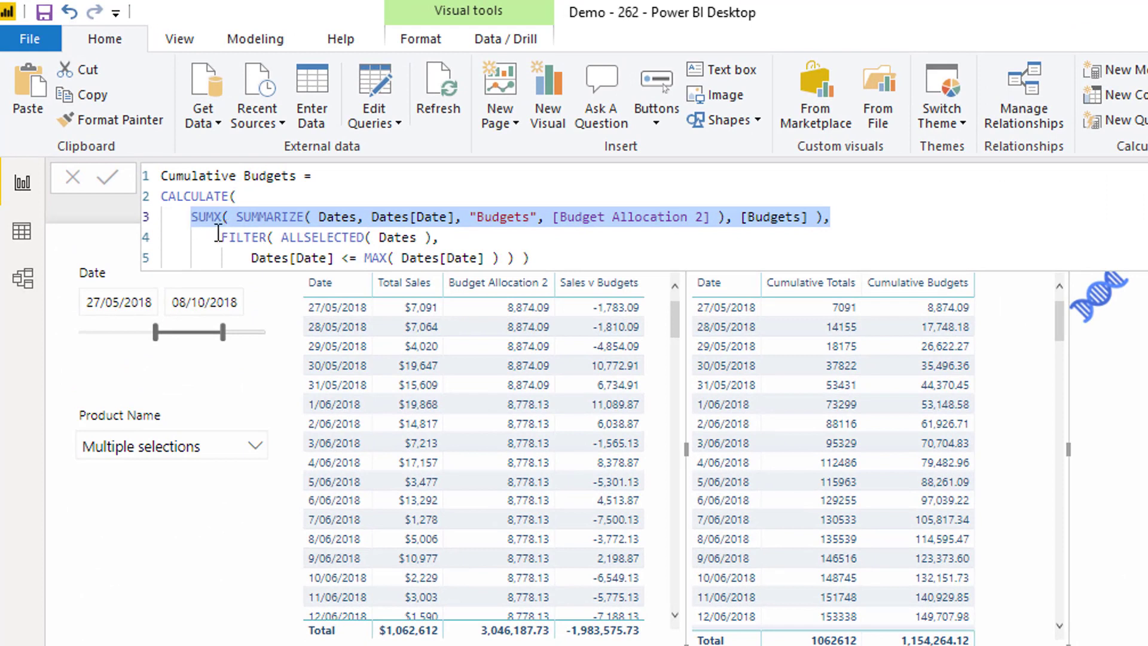
drag(220, 237, 588, 271)
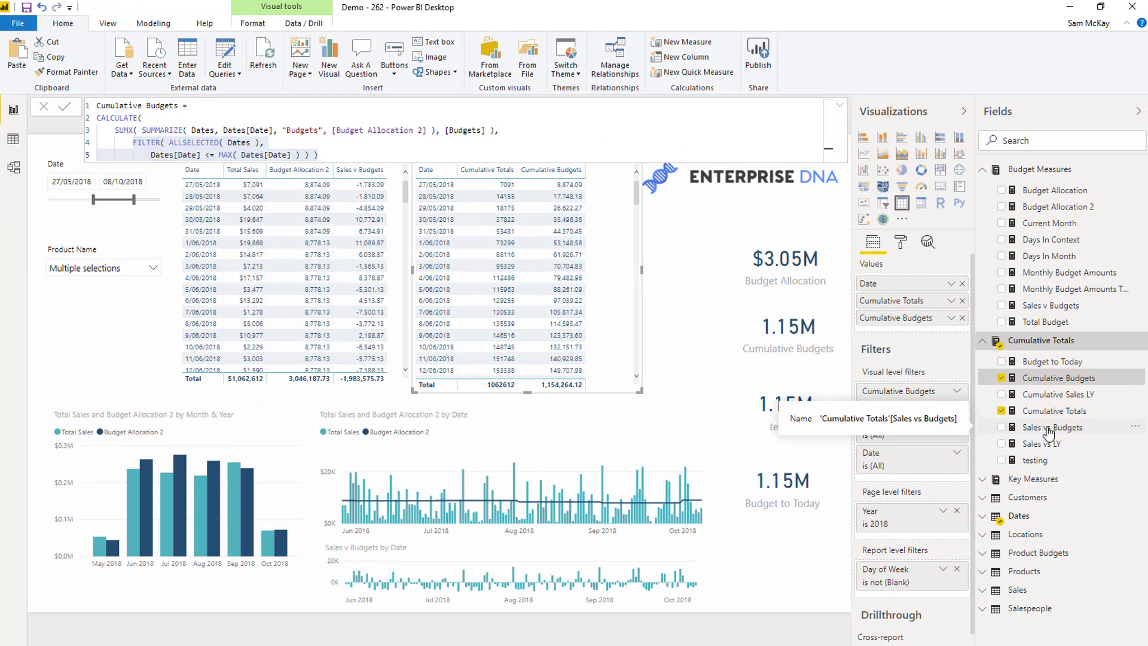
Review the Sales vs Budgets formula, add it to the cumulative table, and widen the table to fit
click(1049, 428)
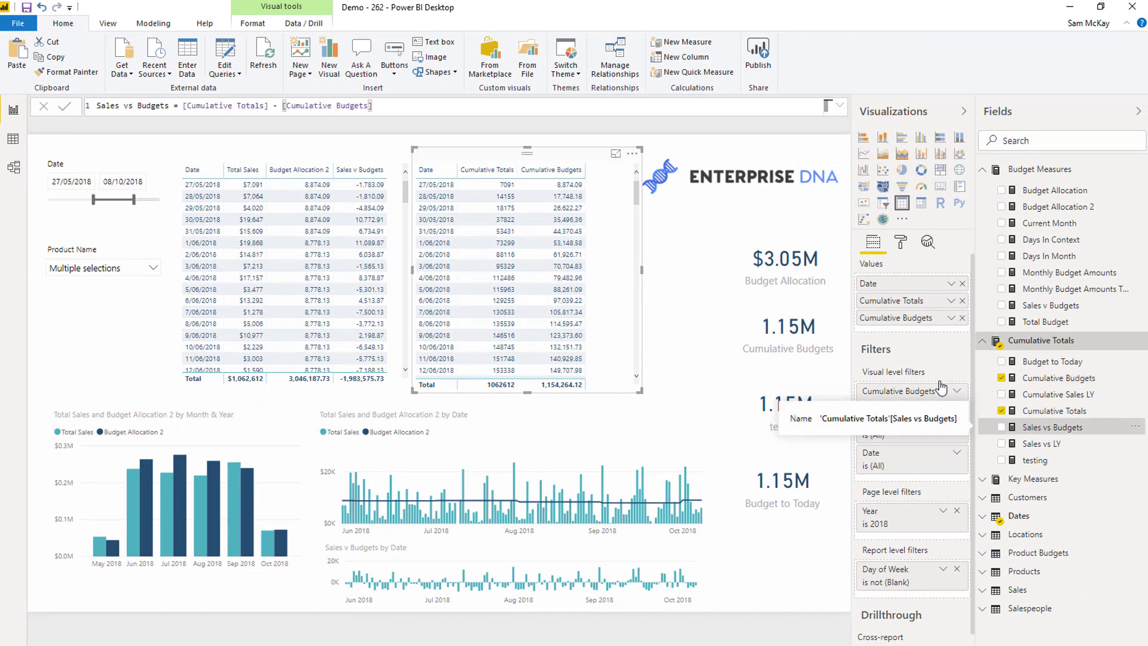
drag(372, 105, 184, 105)
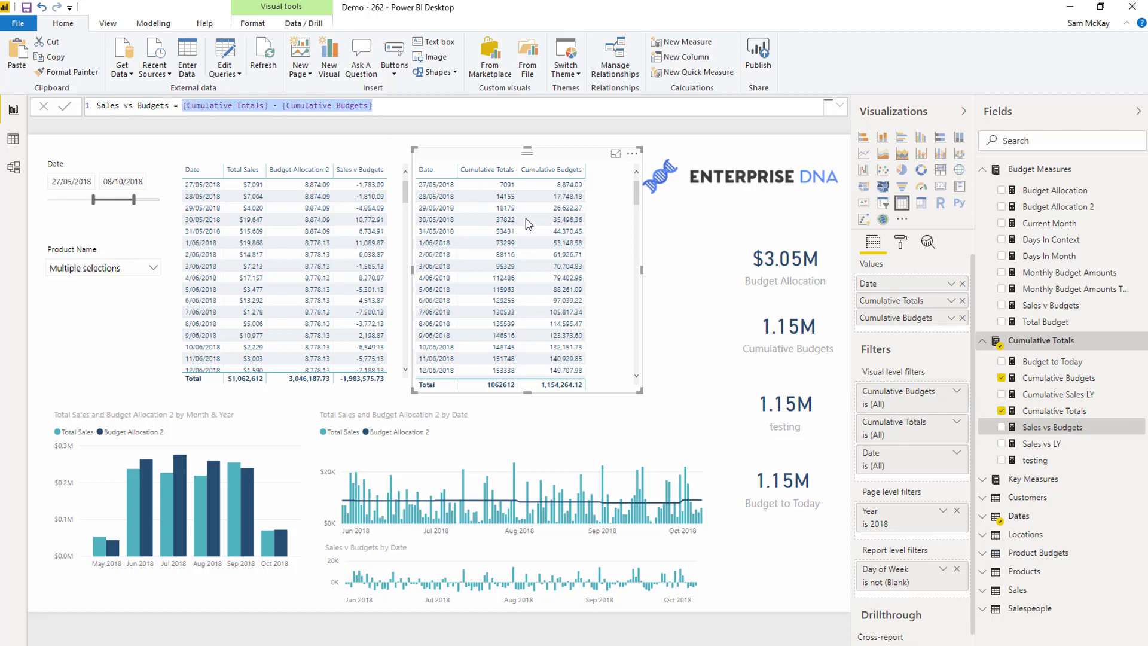
drag(1052, 428, 619, 295)
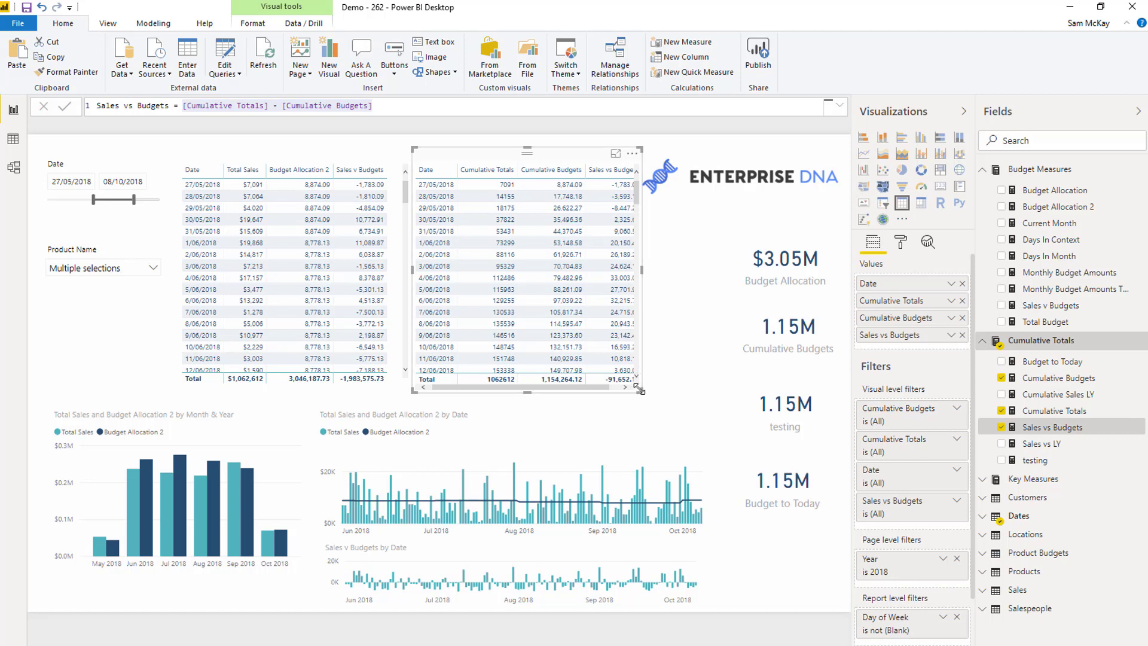
drag(640, 390, 668, 387)
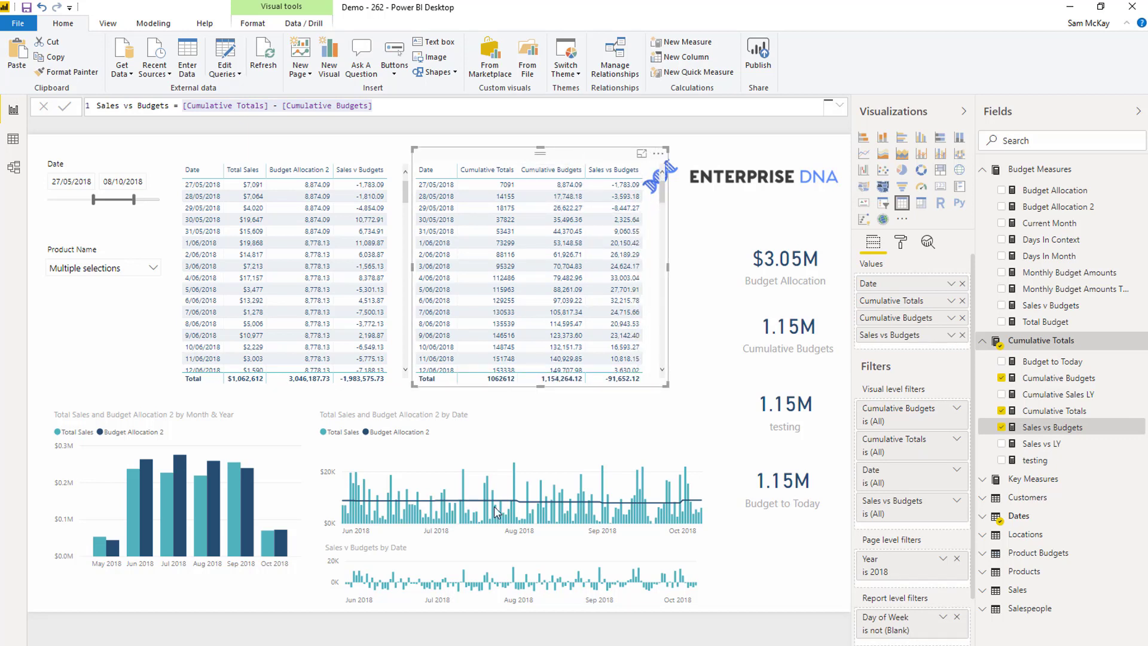
Delete the monthly Total Sales and Budget bar chart and move the duplicated cumulative table lower
click(238, 425)
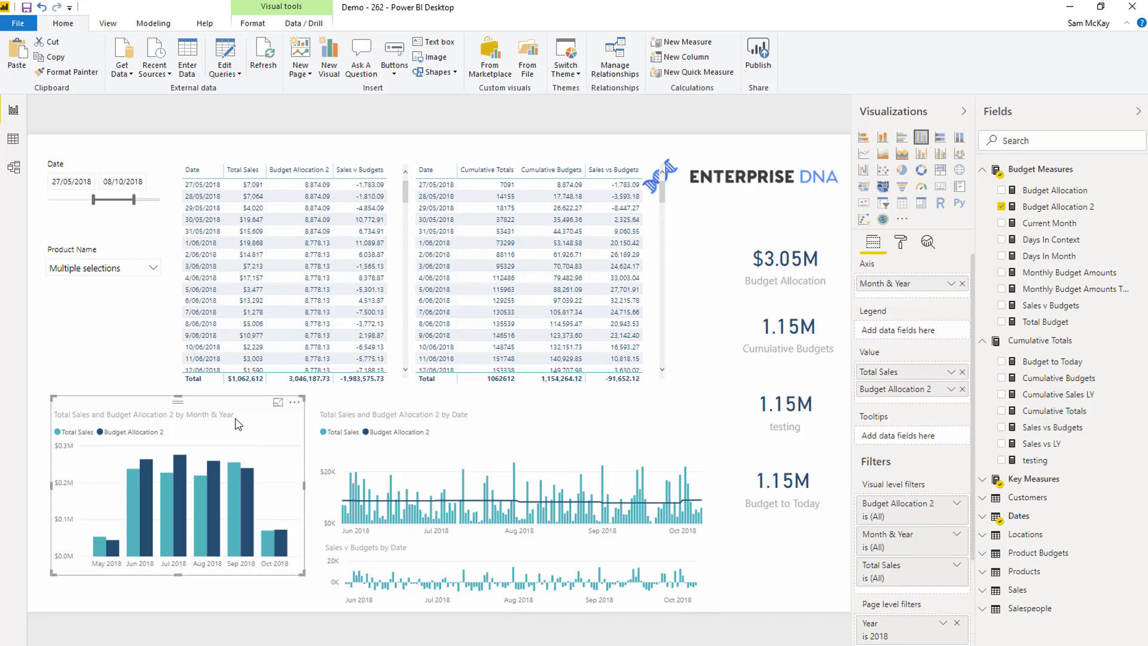
key(Delete)
click(601, 159)
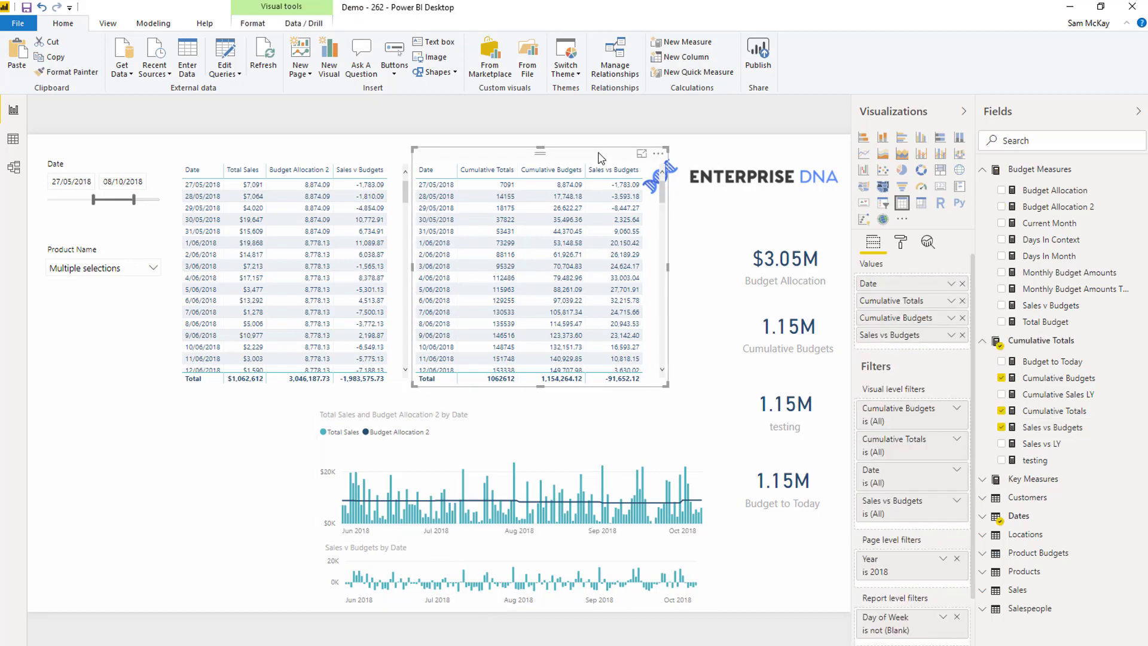
drag(601, 158, 601, 239)
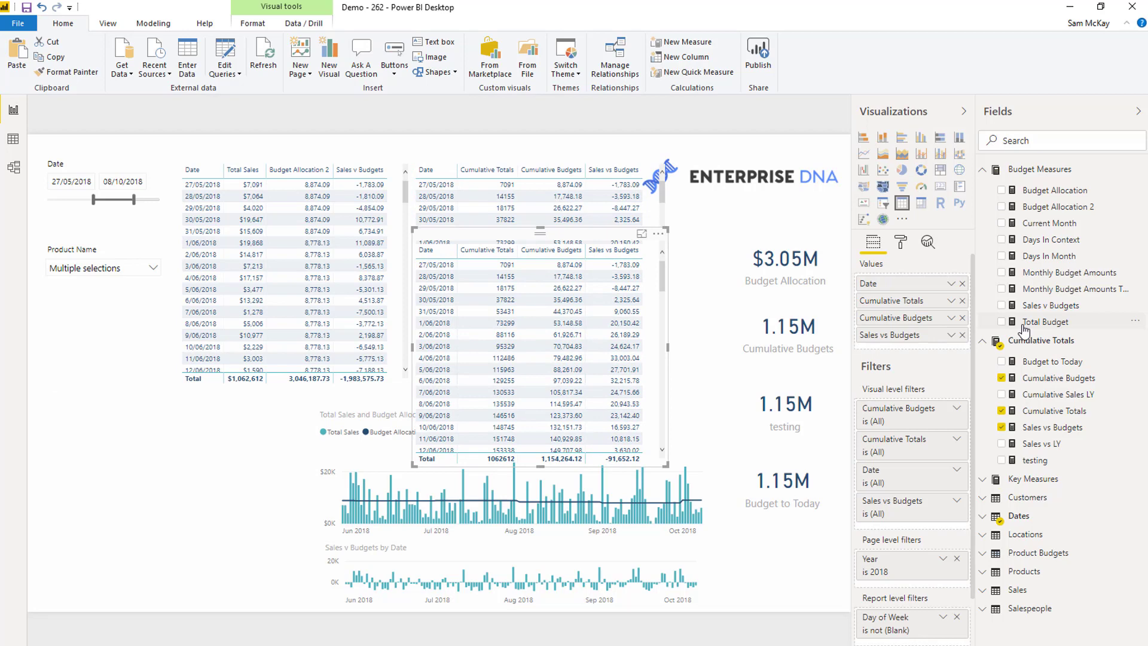
Reduce the copied table to Date and Sales vs Budgets and move it to the bottom-left
click(963, 318)
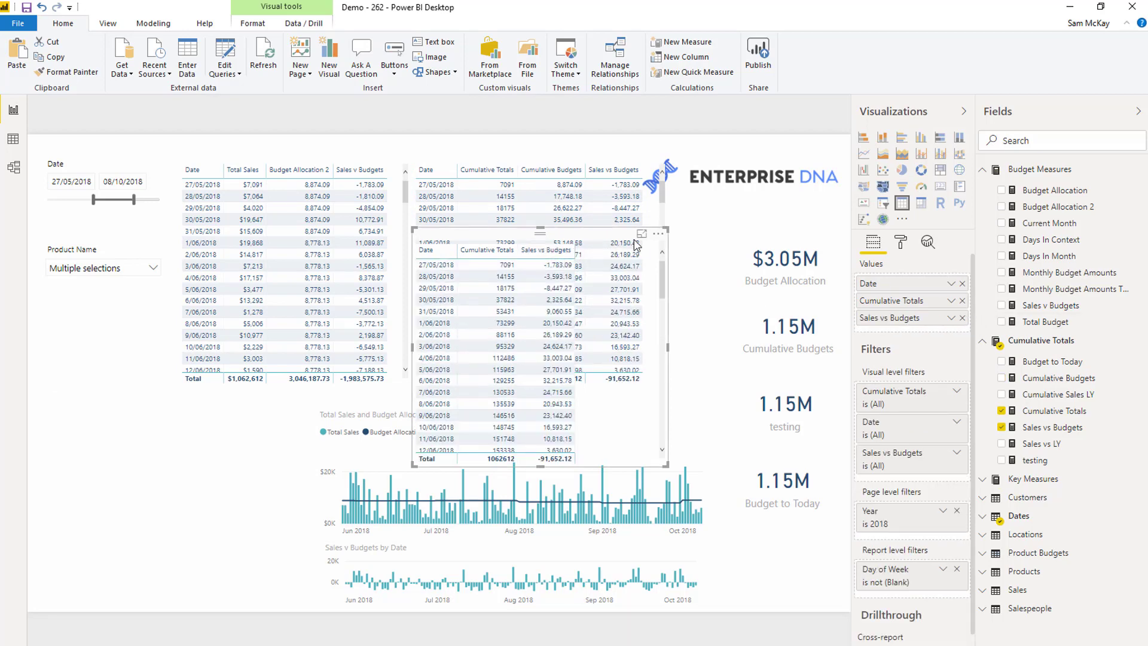
drag(663, 229, 664, 334)
click(706, 311)
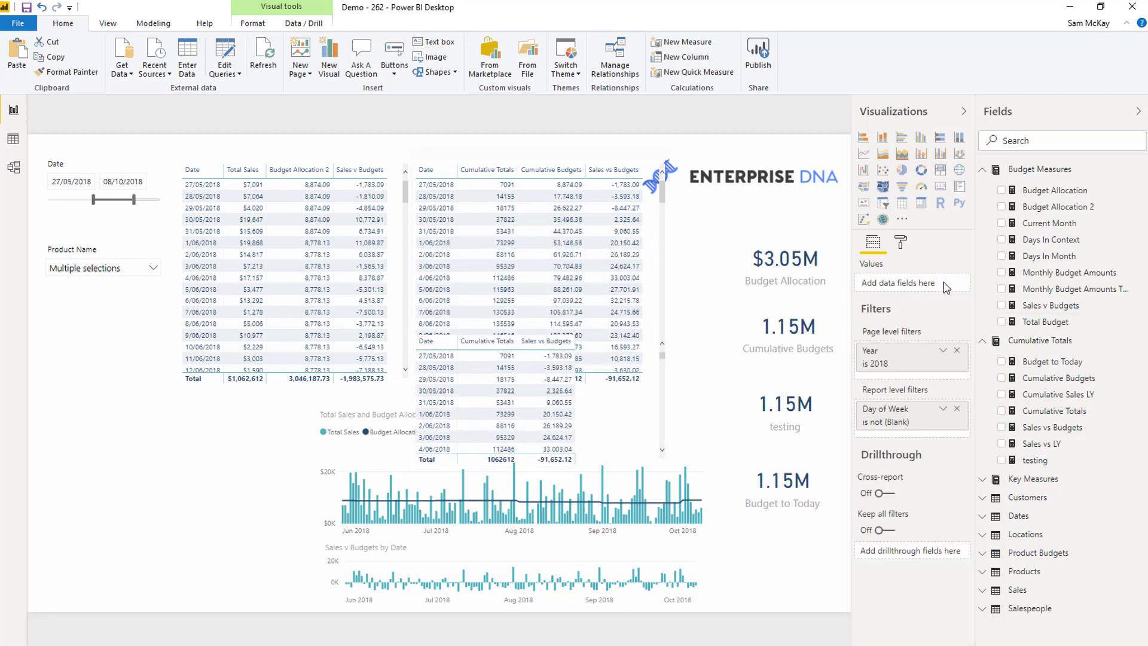
click(607, 366)
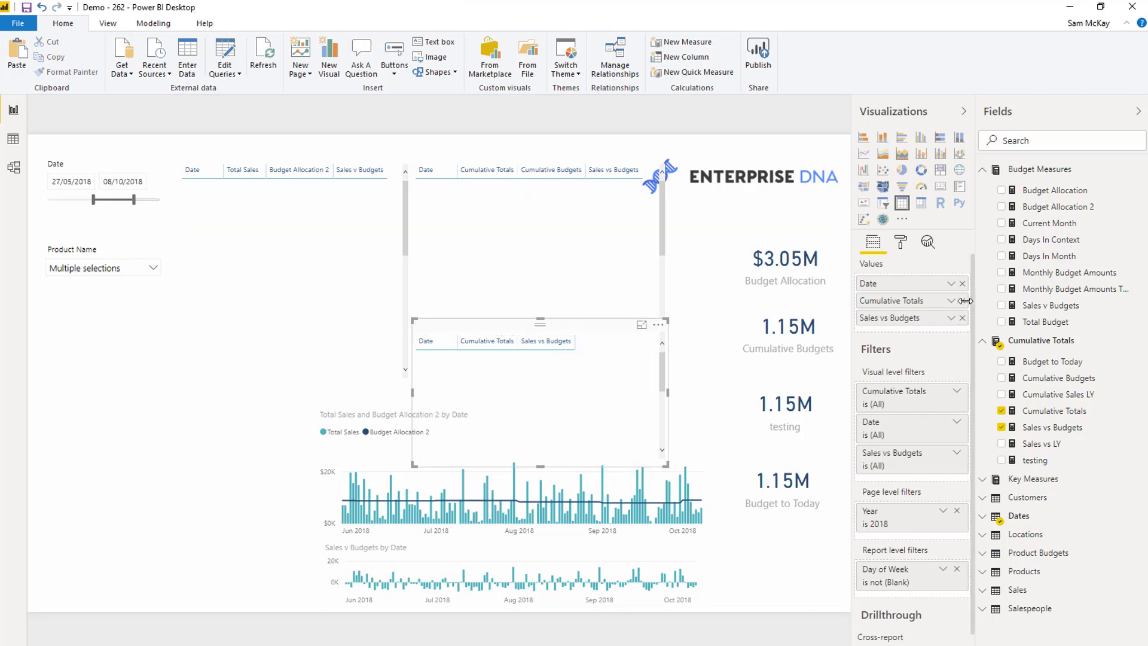
click(962, 301)
drag(607, 428, 223, 543)
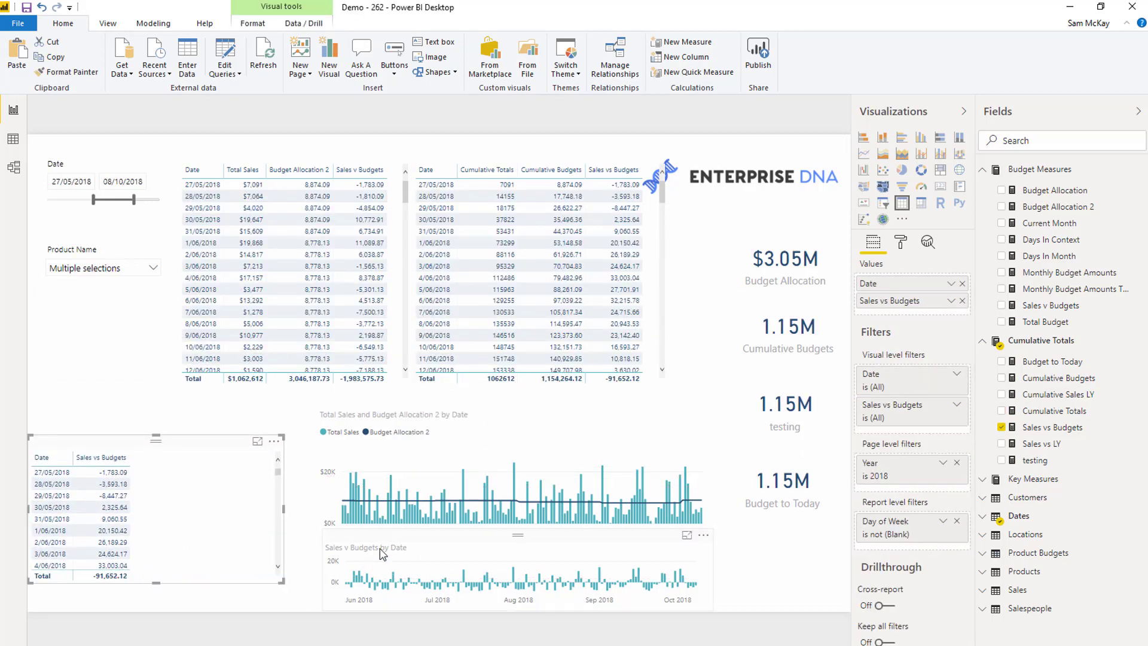
click(400, 546)
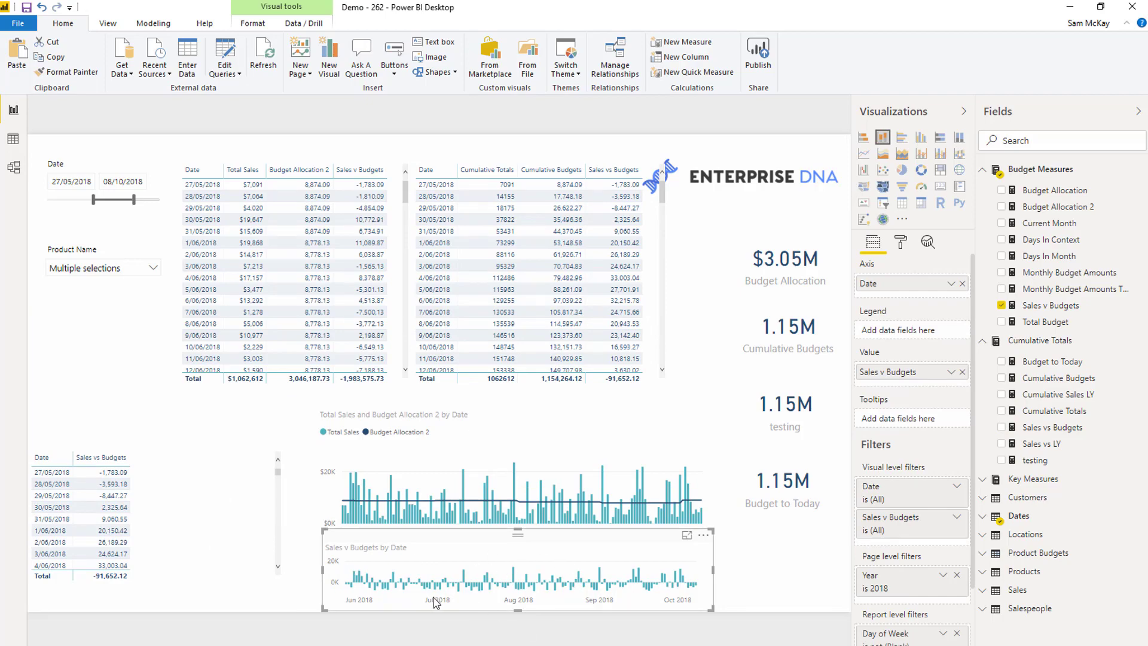
Move the Date and Sales vs Budgets table up and right, and narrow the Enterprise DNA logo
click(203, 514)
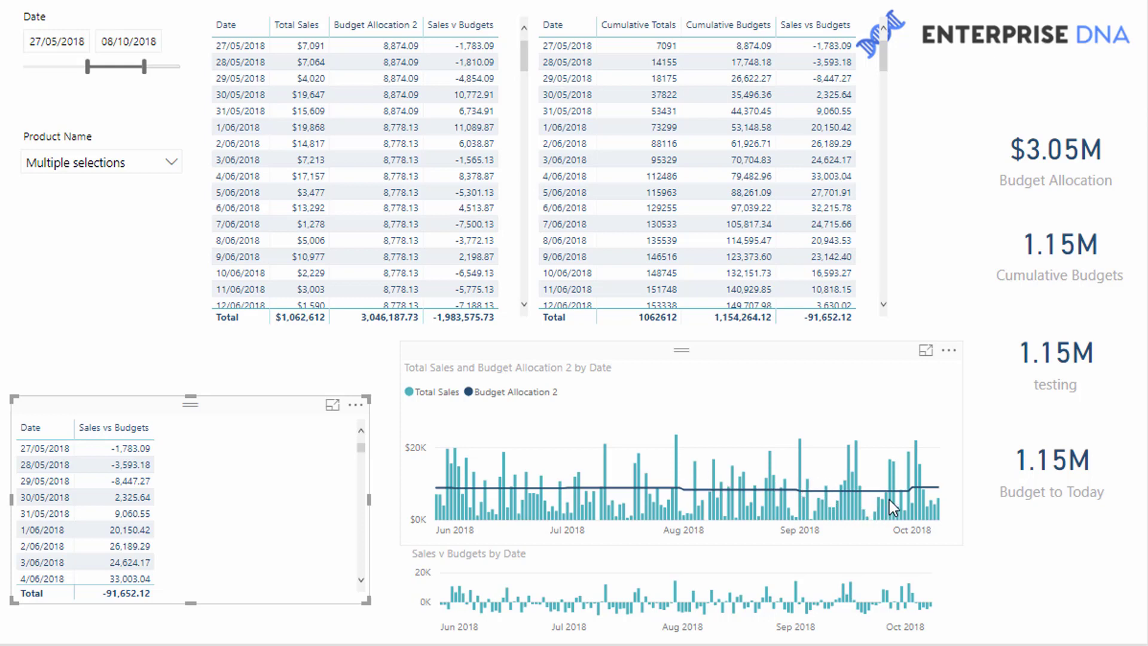
drag(233, 468, 249, 426)
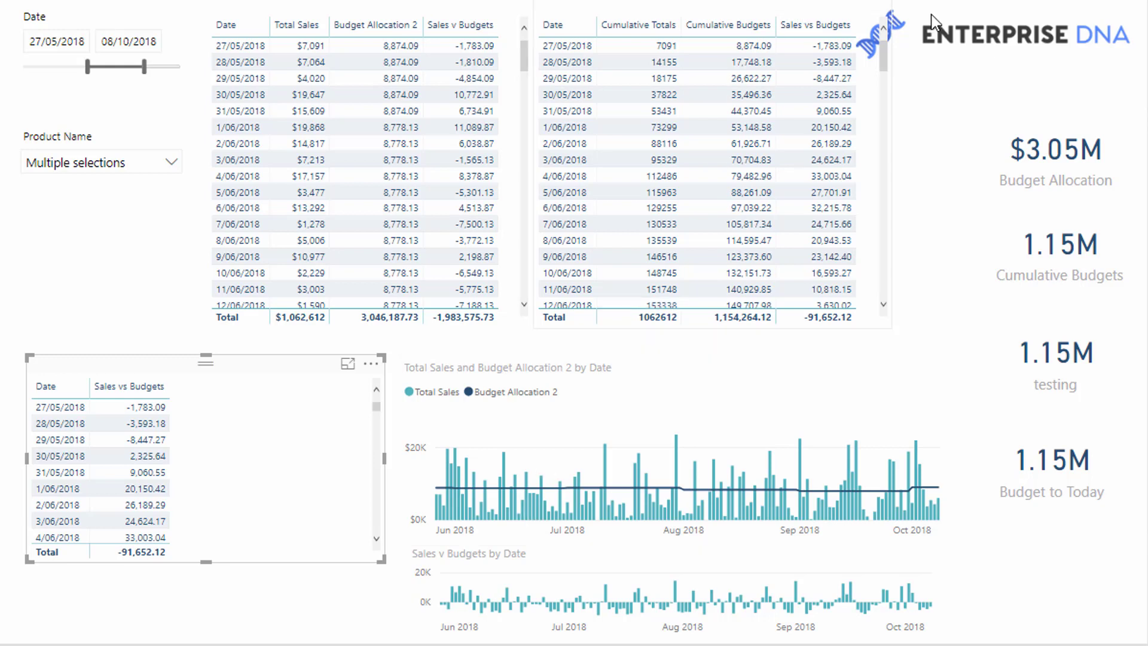
click(874, 68)
drag(892, 70, 909, 69)
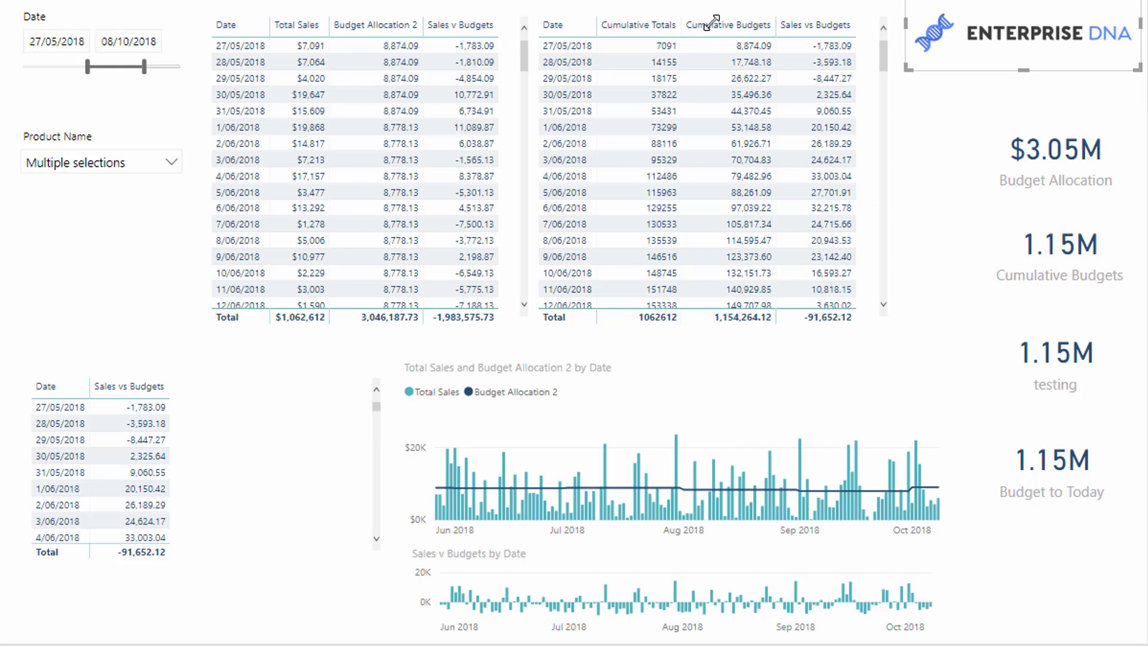
drag(286, 478, 289, 471)
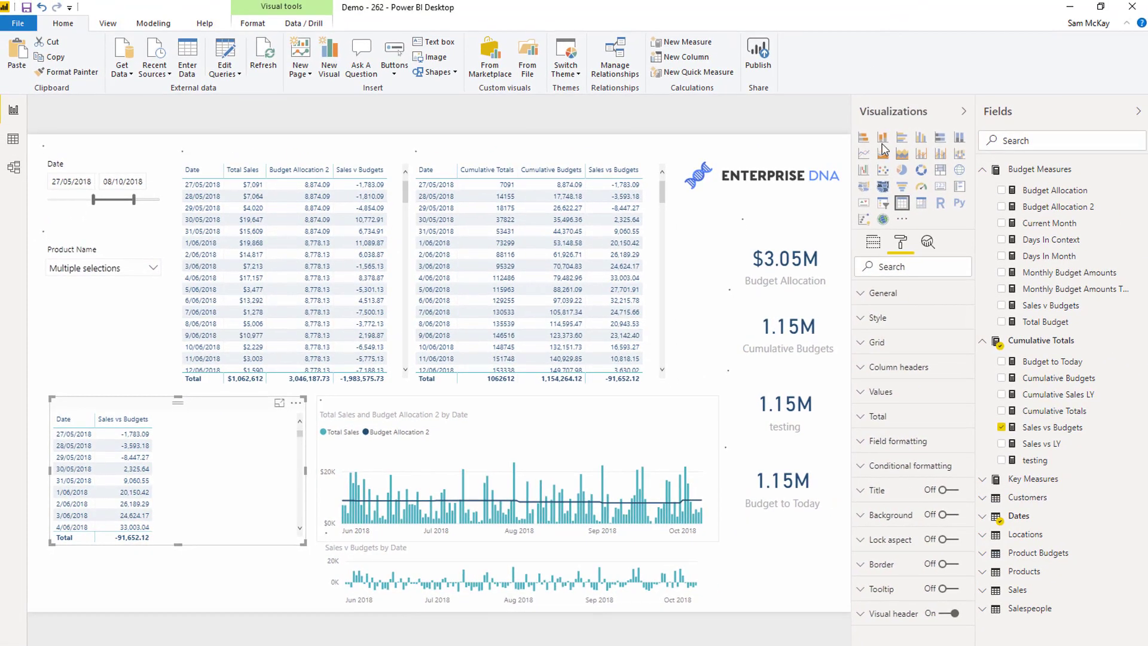
Convert the small table into a Sales vs Budgets by Date area chart and make it taller
click(887, 159)
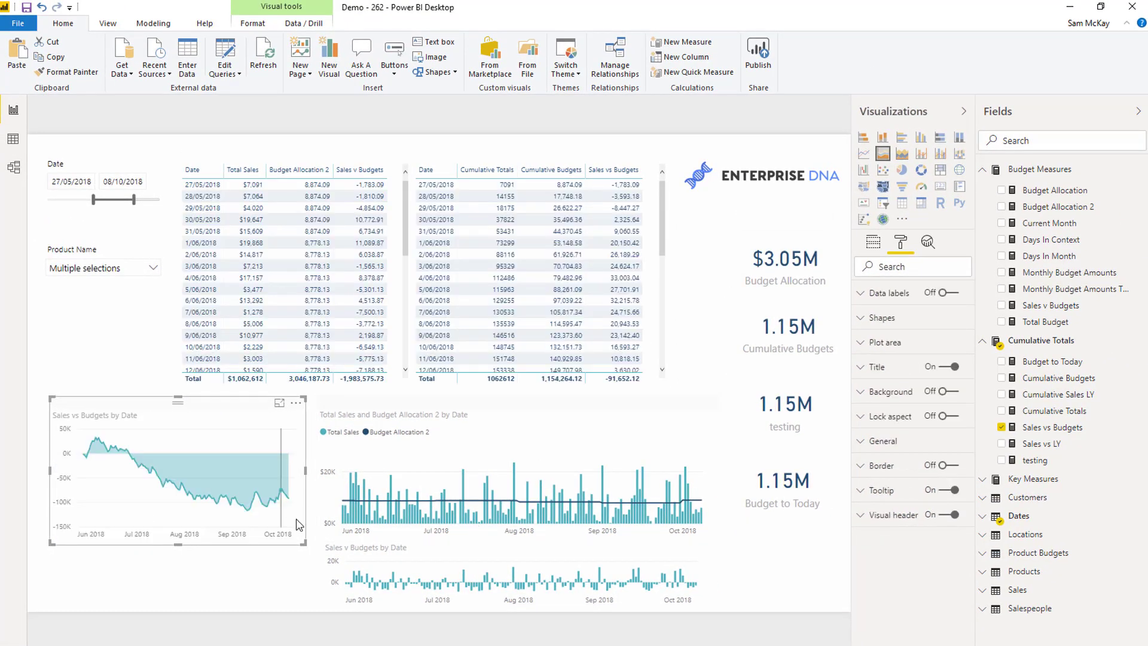
drag(305, 542, 303, 601)
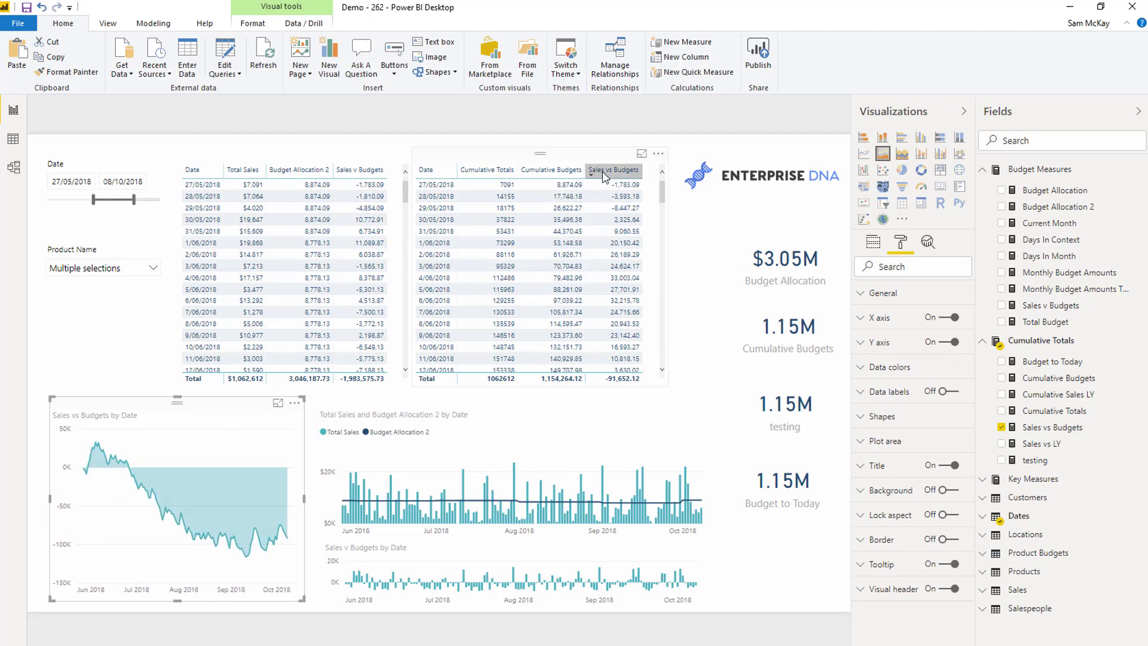
mouse_move(288, 544)
mouse_move(369, 507)
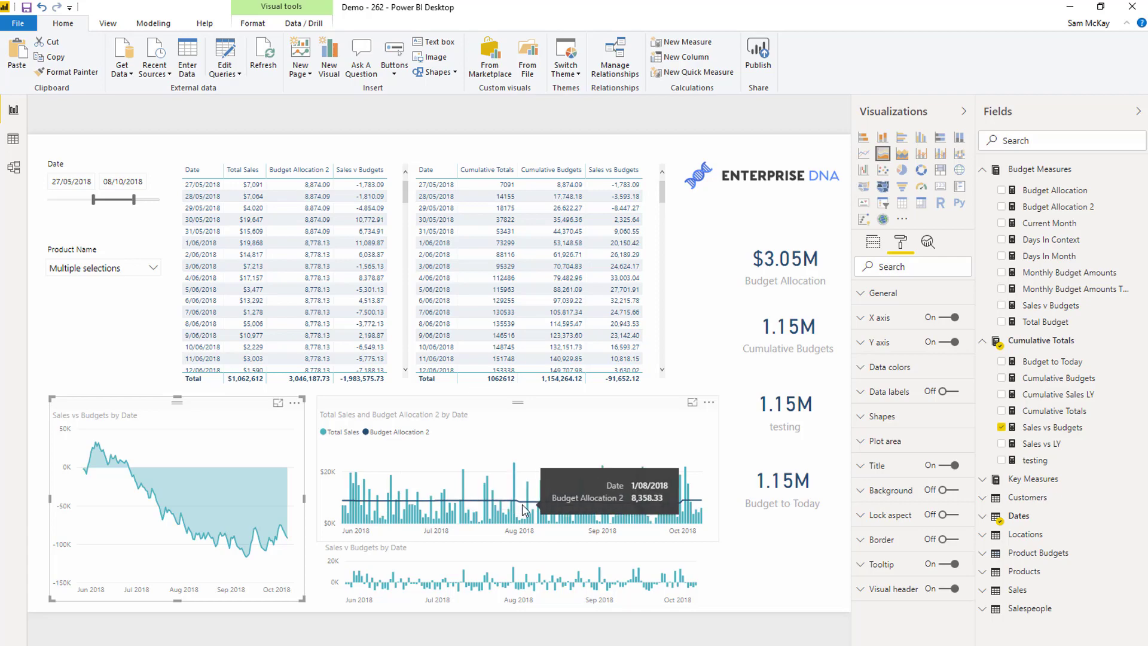
mouse_move(294, 563)
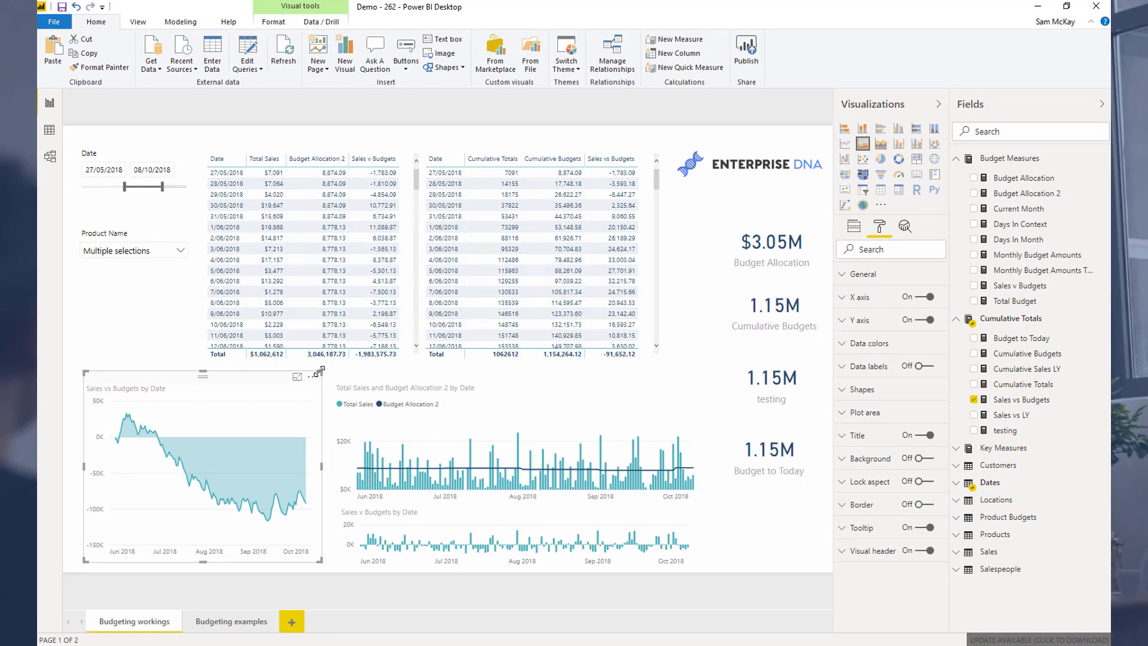
Shrink the Sales vs Budgets by Date area chart slightly from its top-right corner
mouse_move(320, 373)
mouse_down()
mouse_move(321, 385)
mouse_move(321, 375)
mouse_up()
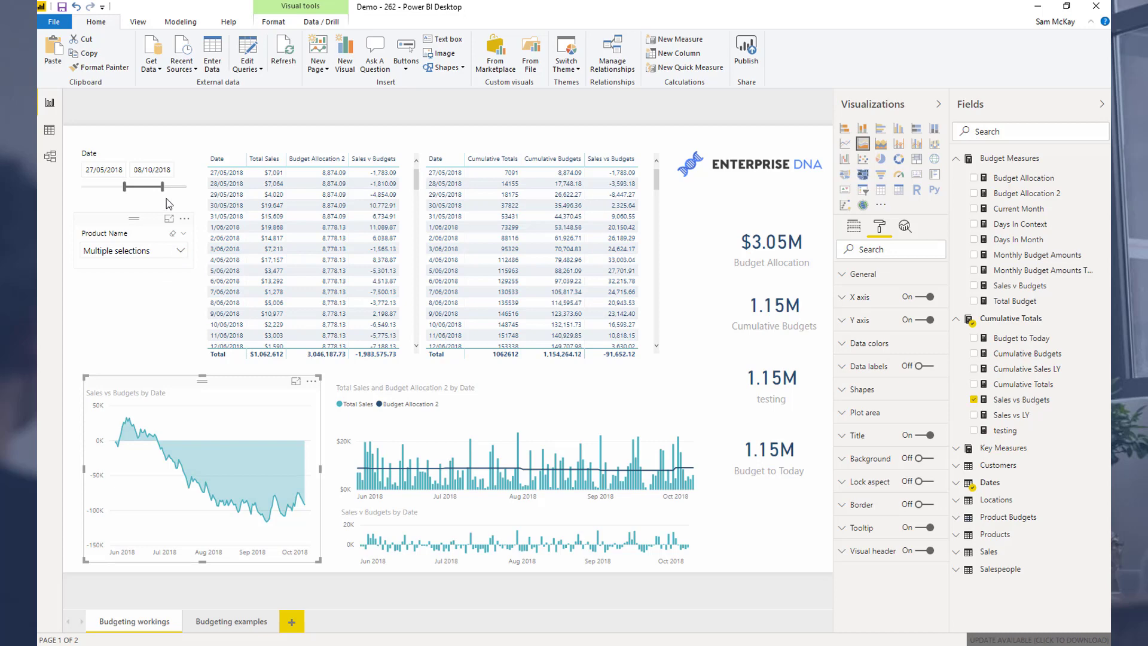
Move the Date slicer's end date to 08/11/2018, then back to 22/09/2018
drag(162, 187, 114, 192)
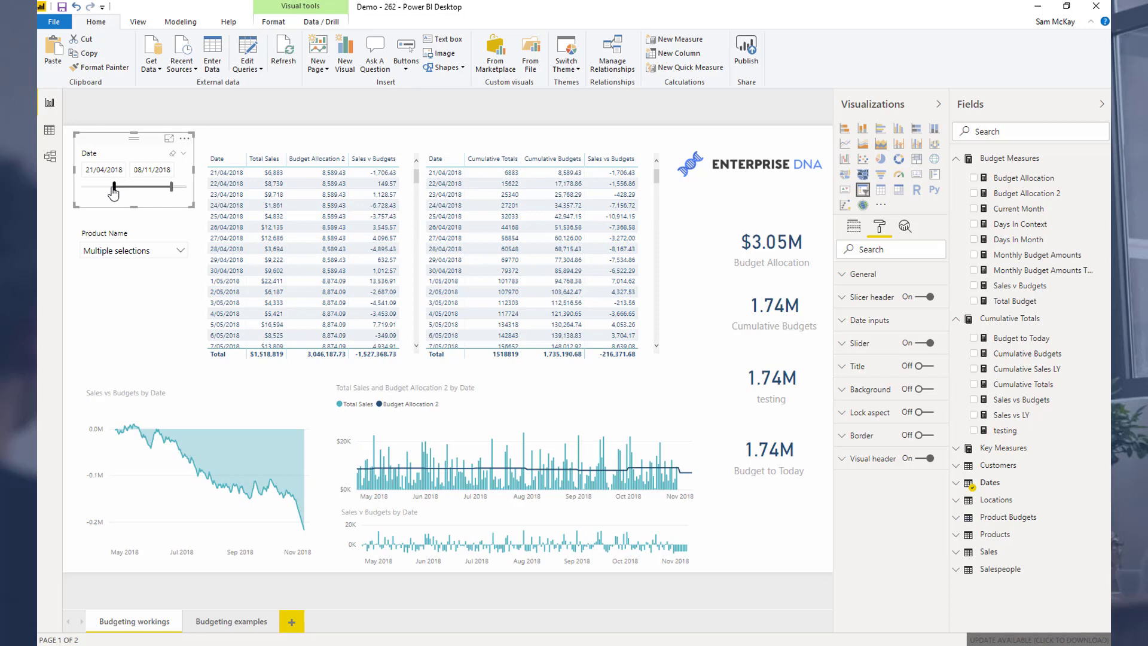
drag(172, 187, 158, 190)
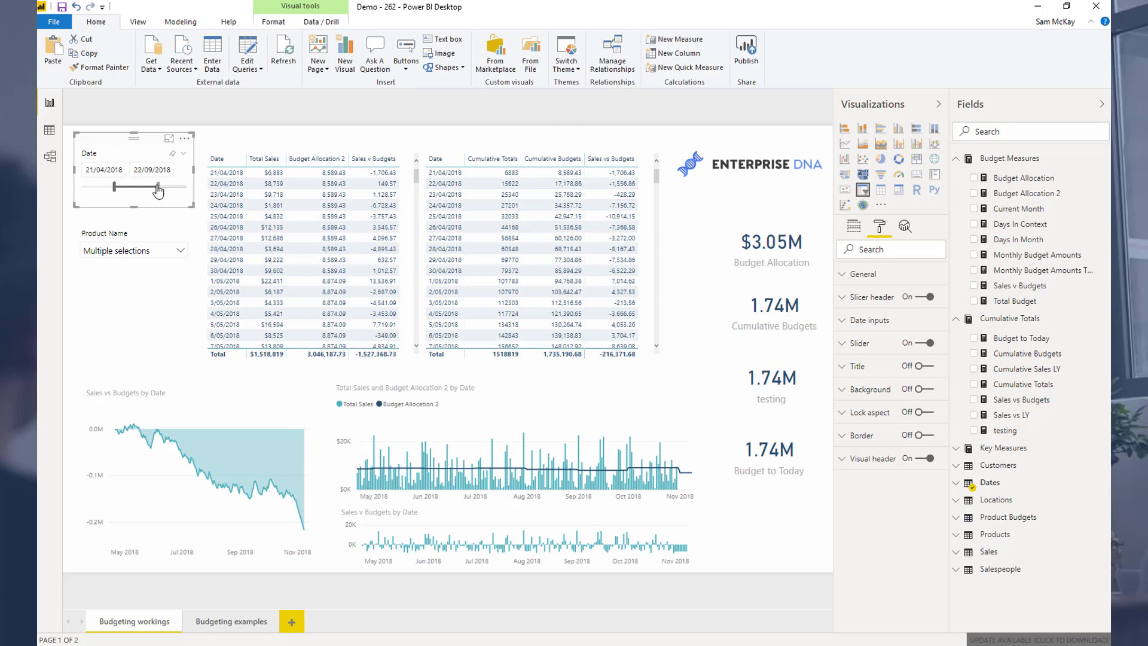